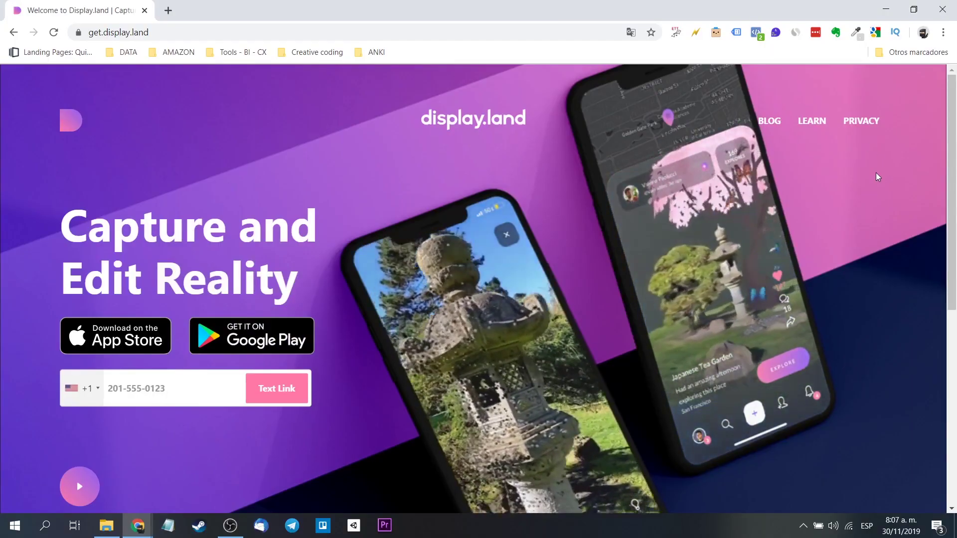
# Step: Open Display.land's Learn page and scroll to the Display.land 101, Capturing and Editing guides
pyautogui.scroll(-2, 891, 173)
pyautogui.scroll(-3, 890, 170)
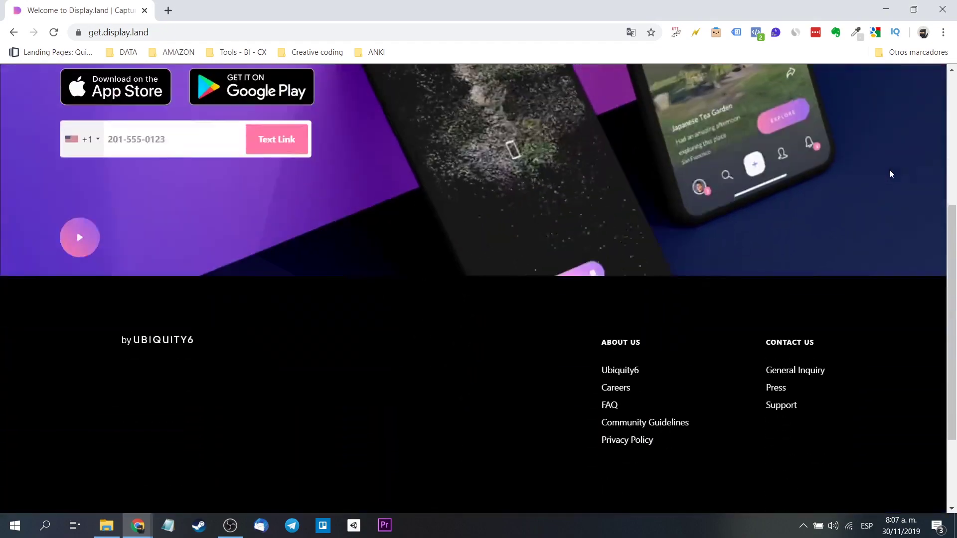
pyautogui.scroll(5, 890, 170)
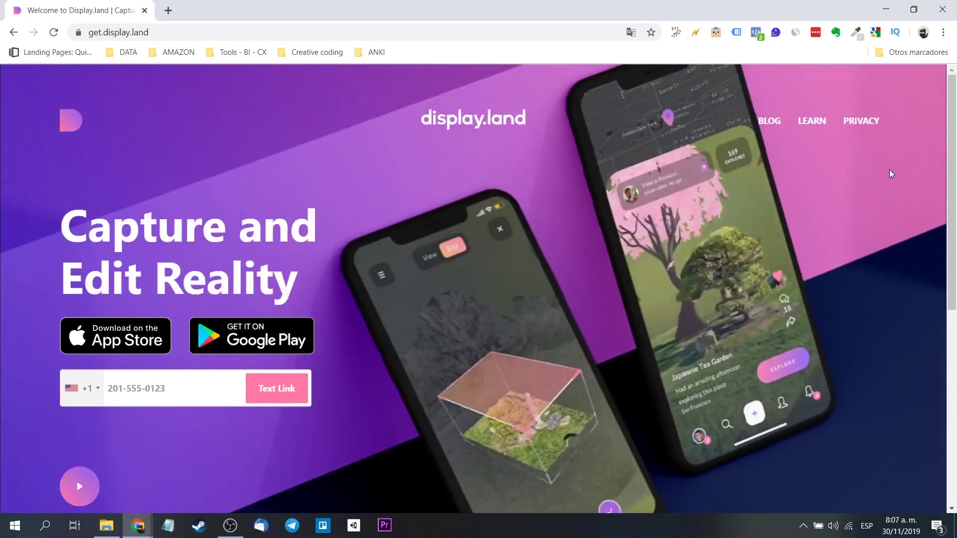
pyautogui.click(812, 121)
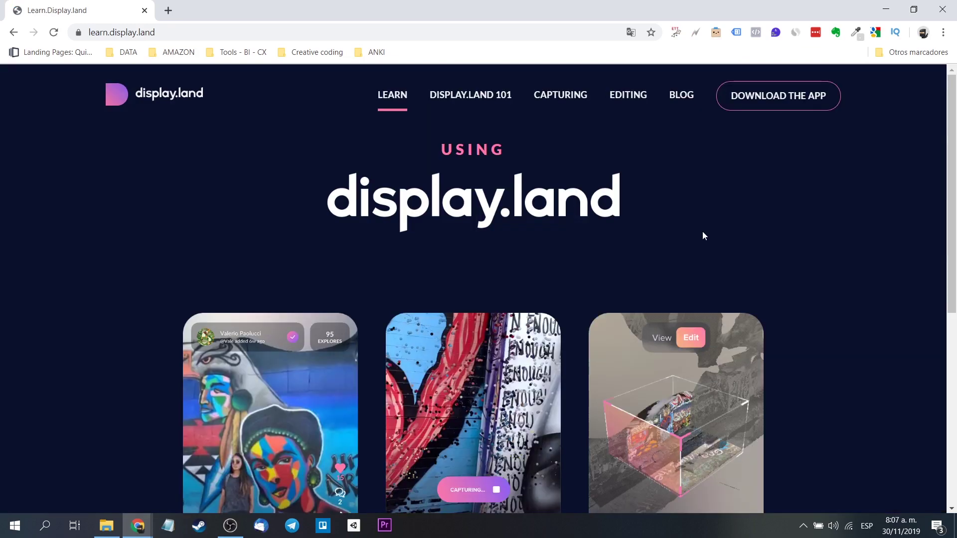
pyautogui.scroll(-1, 702, 231)
pyautogui.scroll(-2, 50, 243)
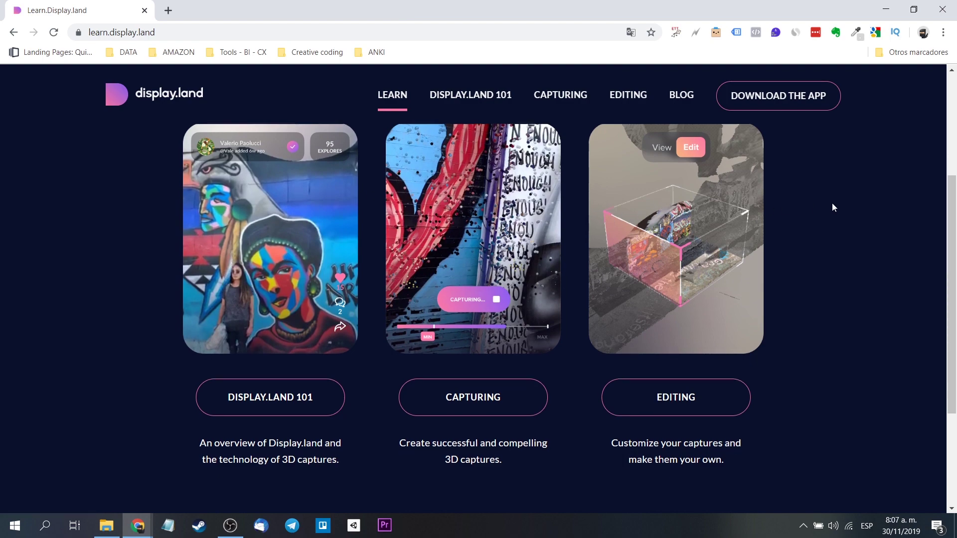
pyautogui.scroll(-3, 833, 203)
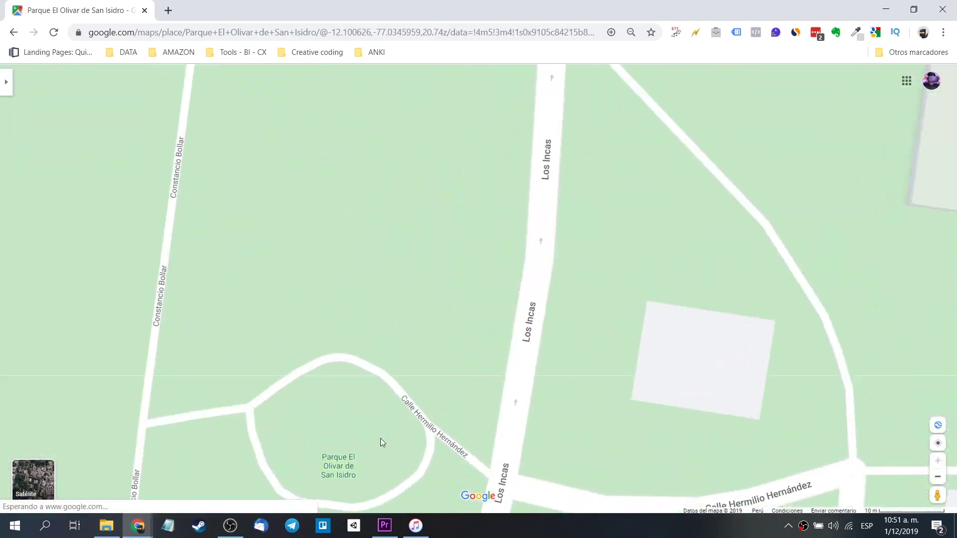
# Step: Drop the Pegman on Parque El Olivar de San Isidro to enter Street View
pyautogui.moveTo(937, 495); pyautogui.dragTo(481, 306)
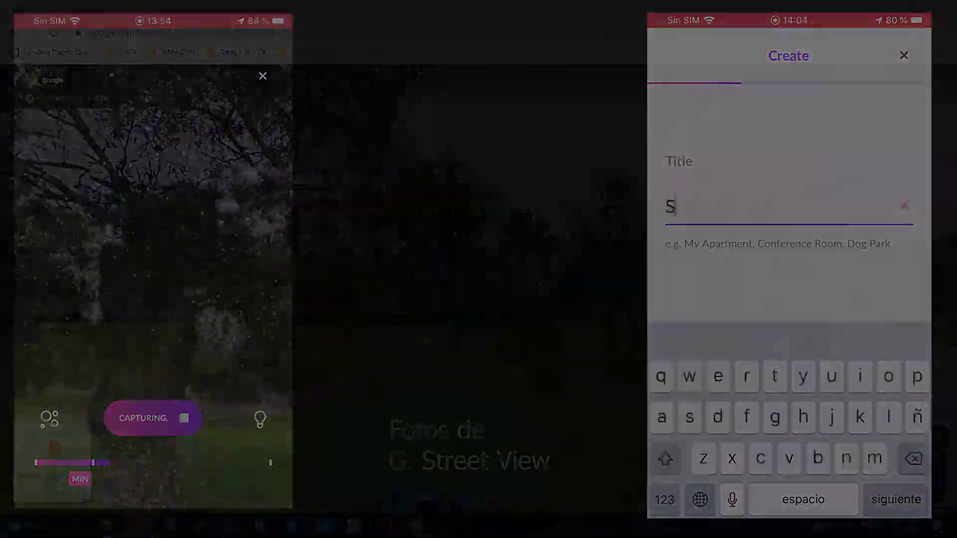
# Step: Capture the gnarled olive tree trunk and switch to the point-cloud view to check progress
pyautogui.scroll(-3, 716, 211)
pyautogui.scroll(-2, 717, 211)
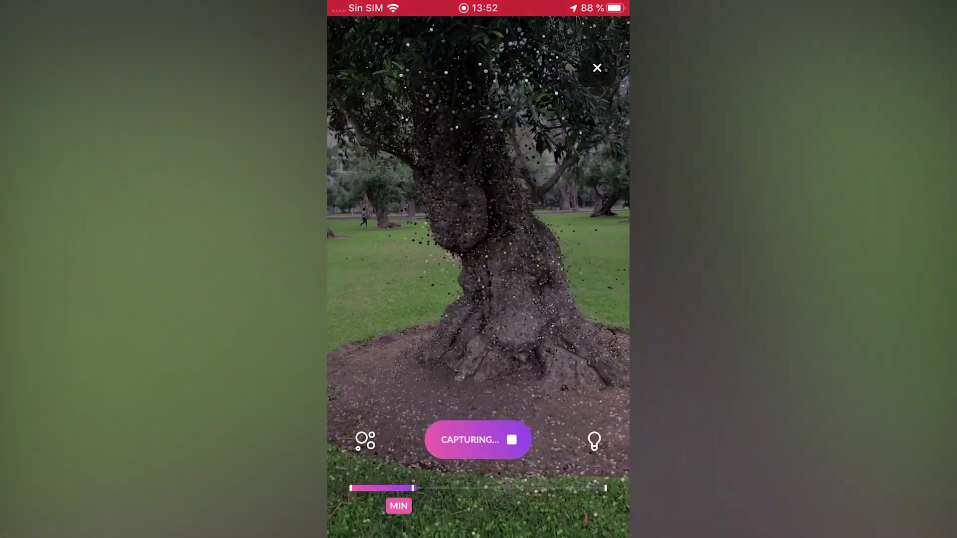
pyautogui.click(365, 441)
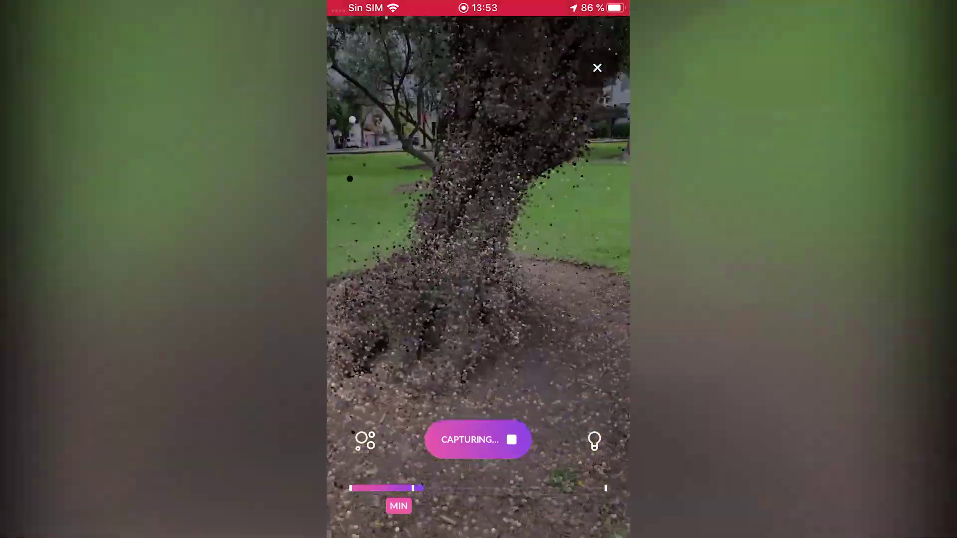
# Step: Check the tree scan's point cloud a few times, then enter Lima as the capture location
pyautogui.click(365, 441)
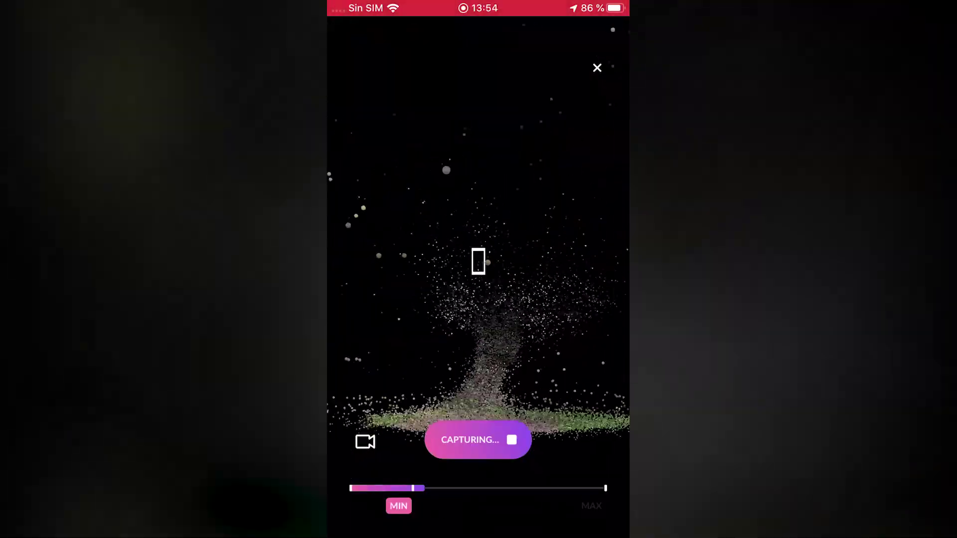
pyautogui.click(365, 442)
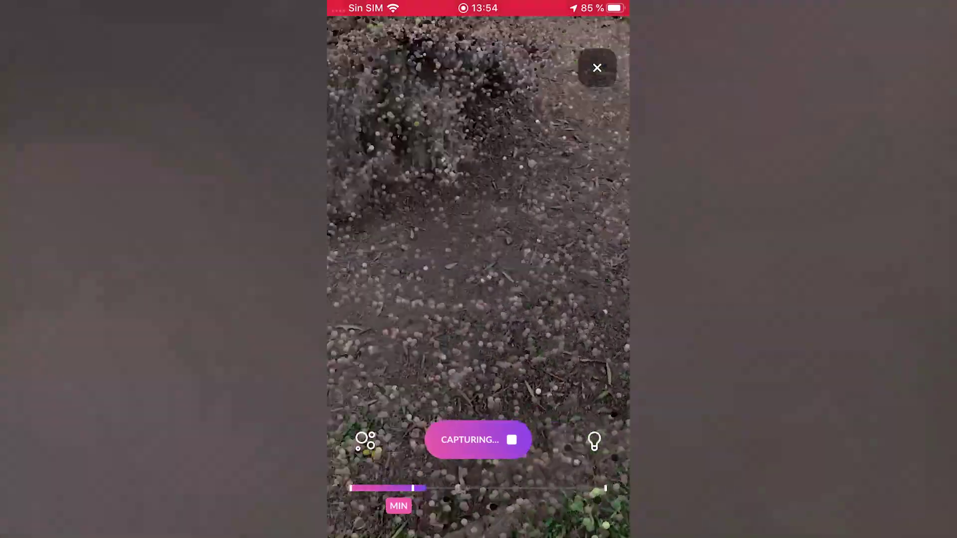
pyautogui.click(365, 441)
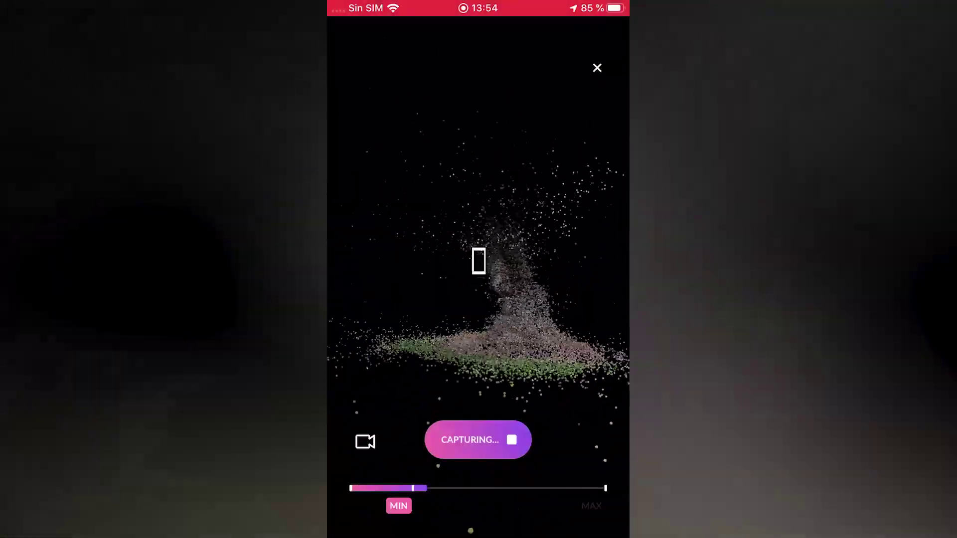
pyautogui.click(365, 441)
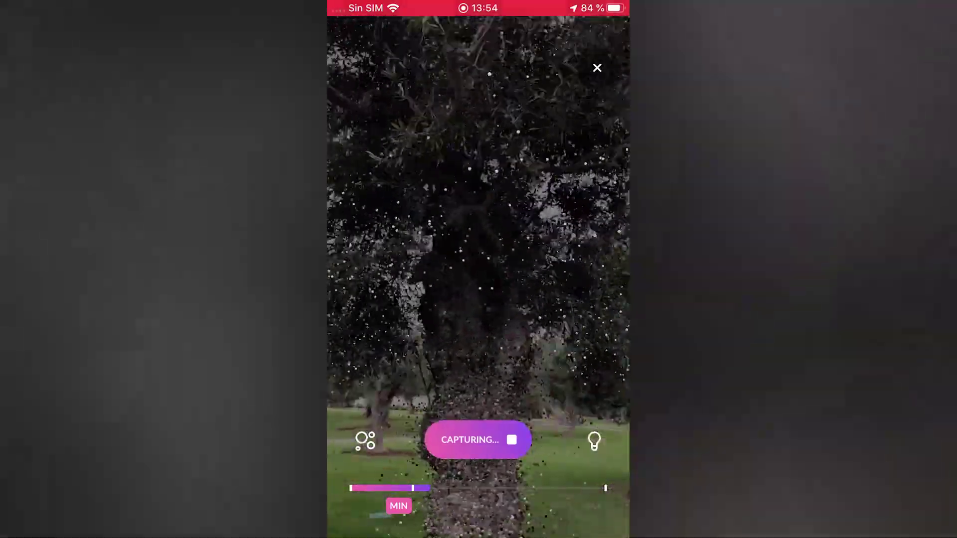
pyautogui.click(365, 441)
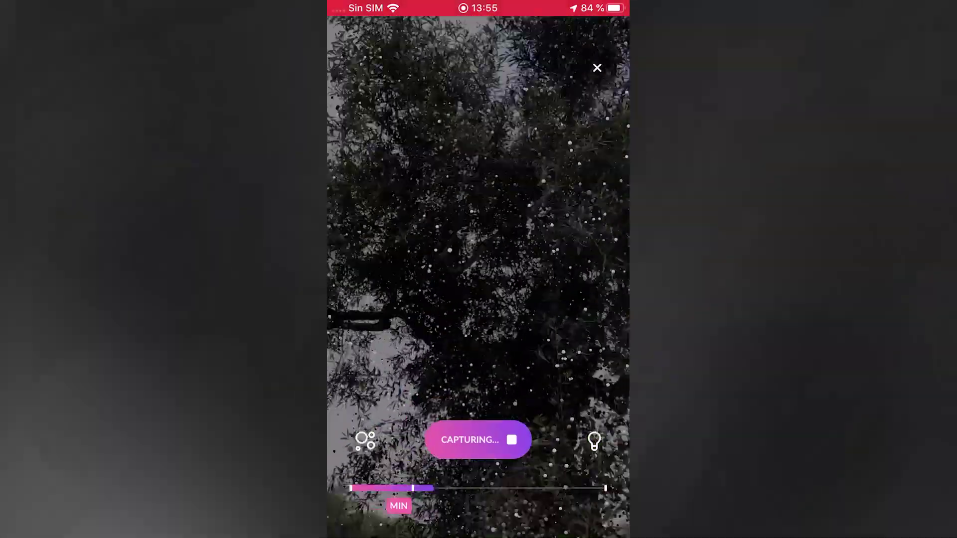
pyautogui.click(364, 440)
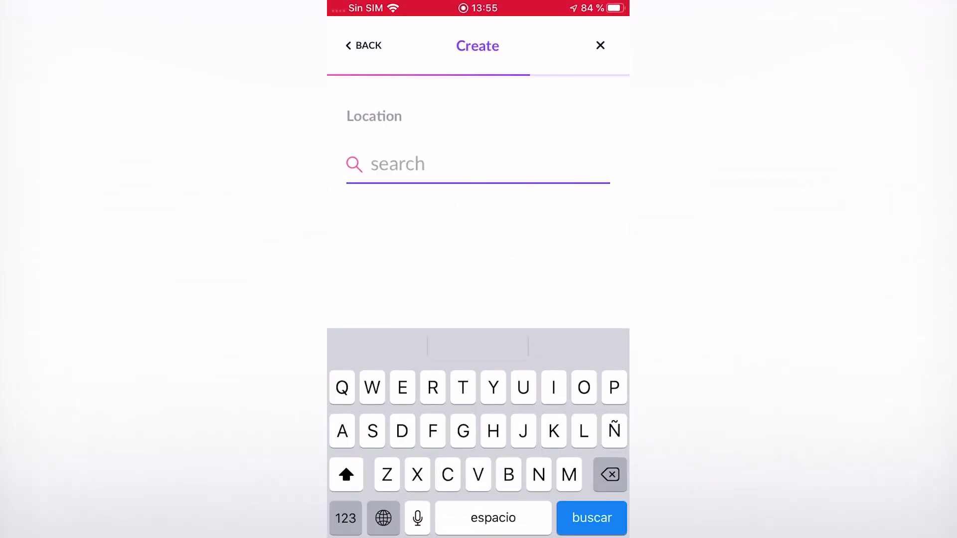
pyautogui.write('Lim')
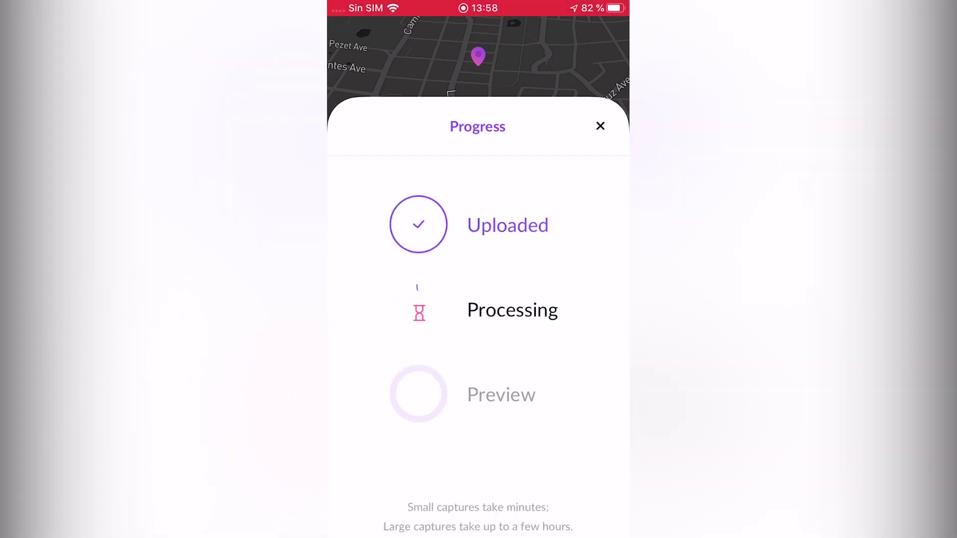
# Step: Open the processed tree-lined park-path capture in Edit mode
pyautogui.scroll(-2, 478, 299)
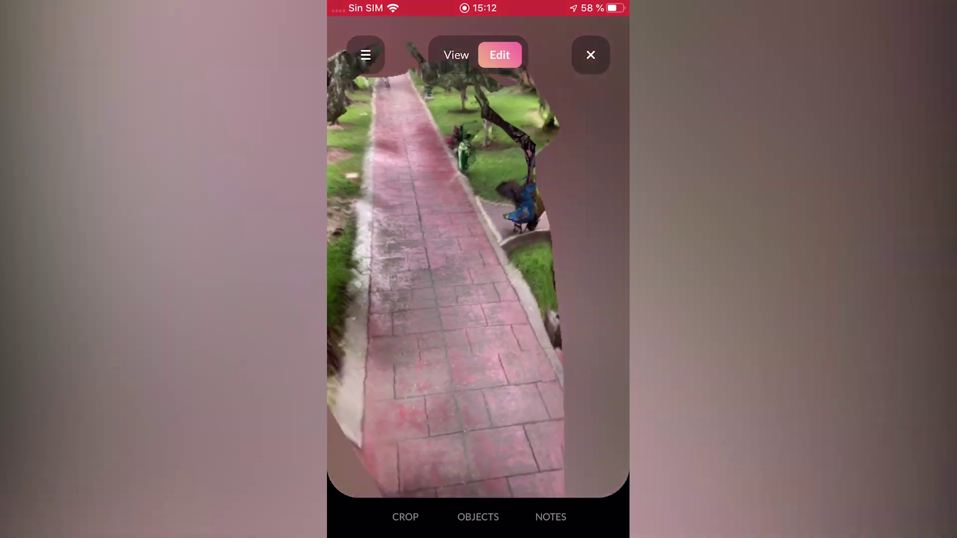
# Step: Shrink the park-path model's crop box by dragging its handle inward
pyautogui.click(405, 517)
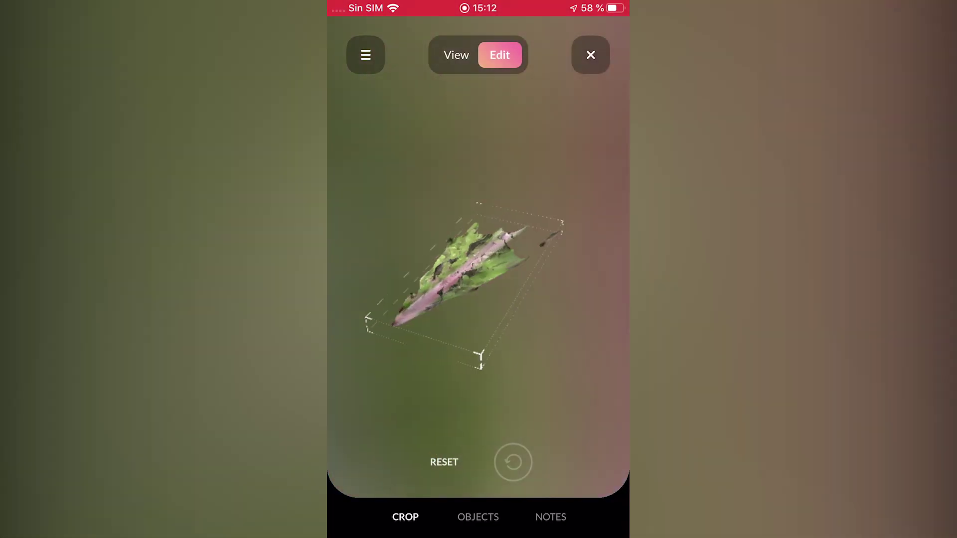
pyautogui.moveTo(480, 357); pyautogui.dragTo(478, 279)
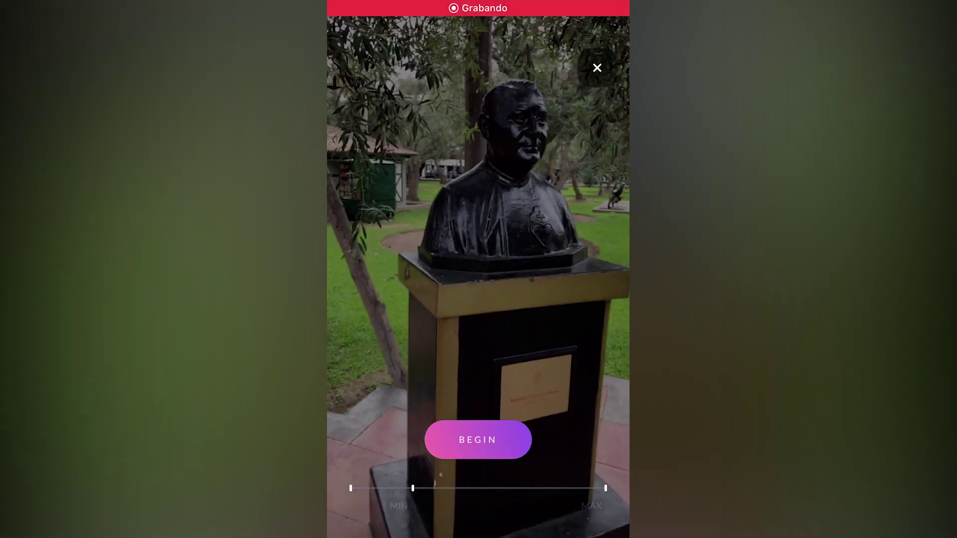
# Step: Begin a new capture of the statue on its black plinth
pyautogui.click(478, 440)
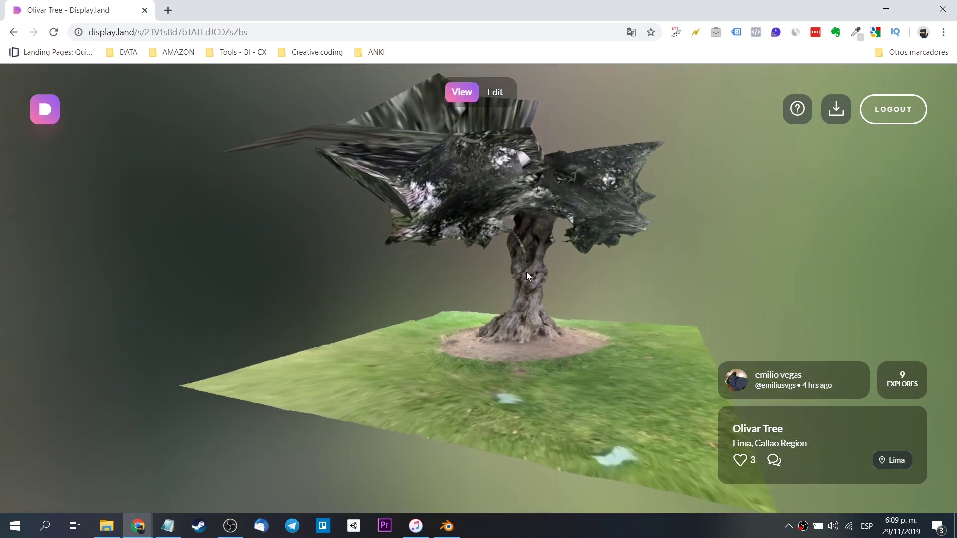
# Step: Fly in close to the Olivar Tree trunk and orbit to see the whole tree and base
pyautogui.click(527, 272)
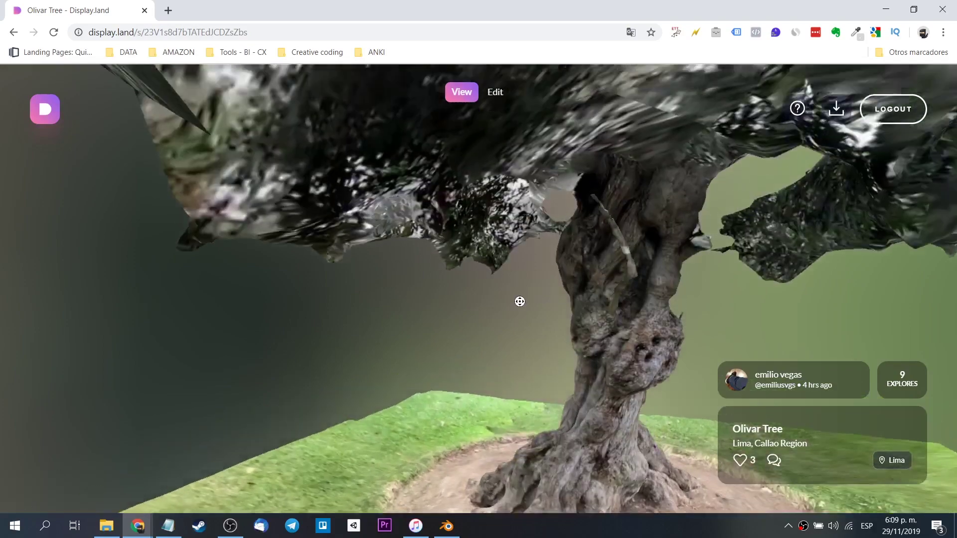
pyautogui.click(520, 302)
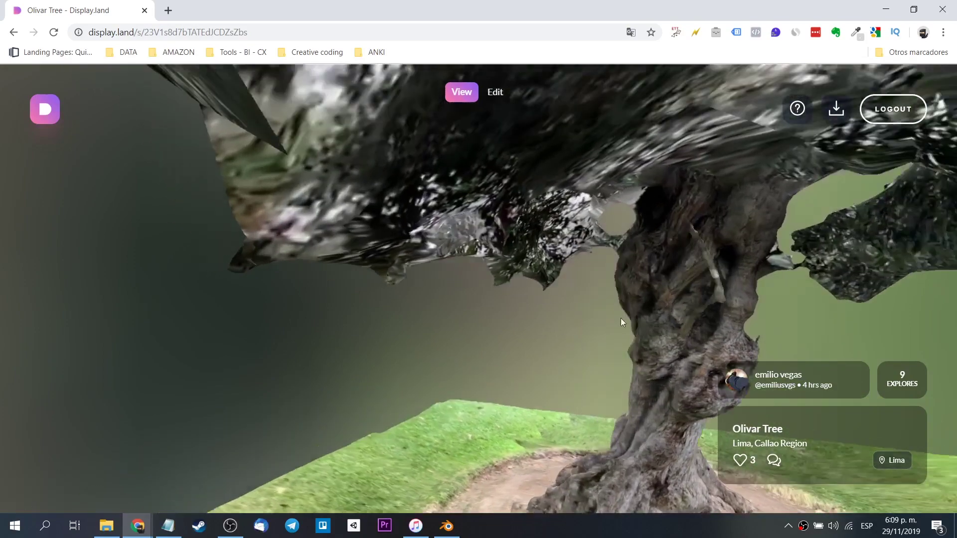
pyautogui.moveTo(622, 321)
pyautogui.mouseDown()
pyautogui.moveTo(631, 265)
pyautogui.moveTo(541, 209)
pyautogui.moveTo(481, 203)
pyautogui.mouseUp()
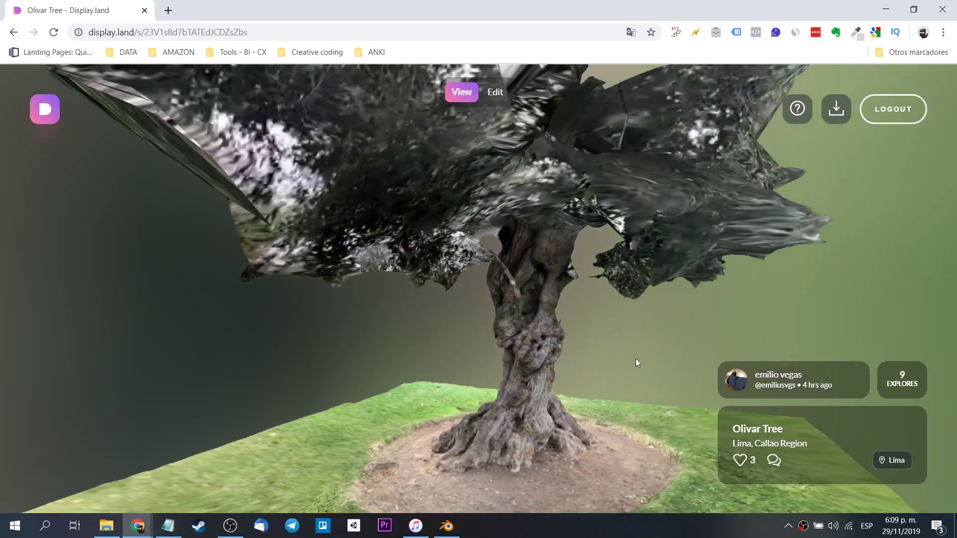
pyautogui.moveTo(605, 344); pyautogui.dragTo(583, 299)
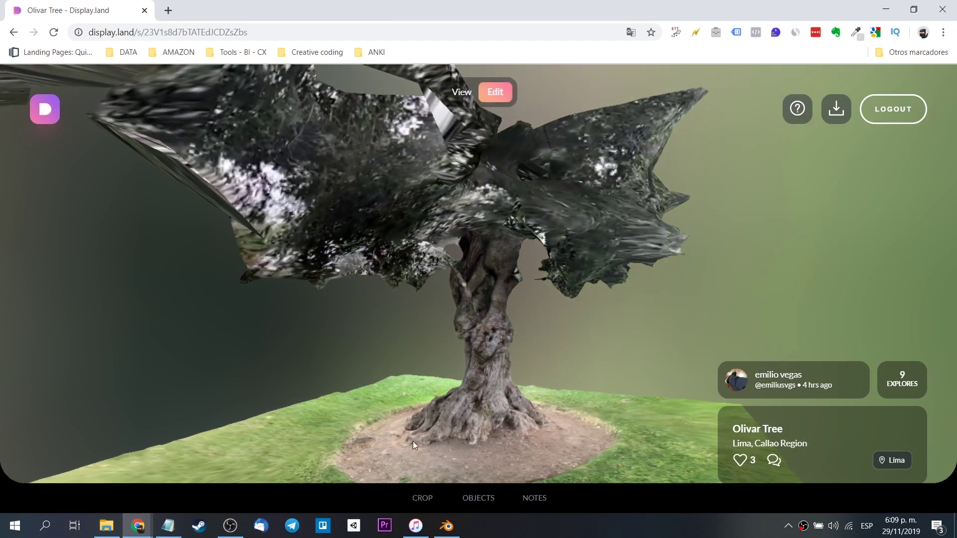
# Step: Browse the Crop and Objects tabs, then bring up the tree model's download options
pyautogui.click(423, 500)
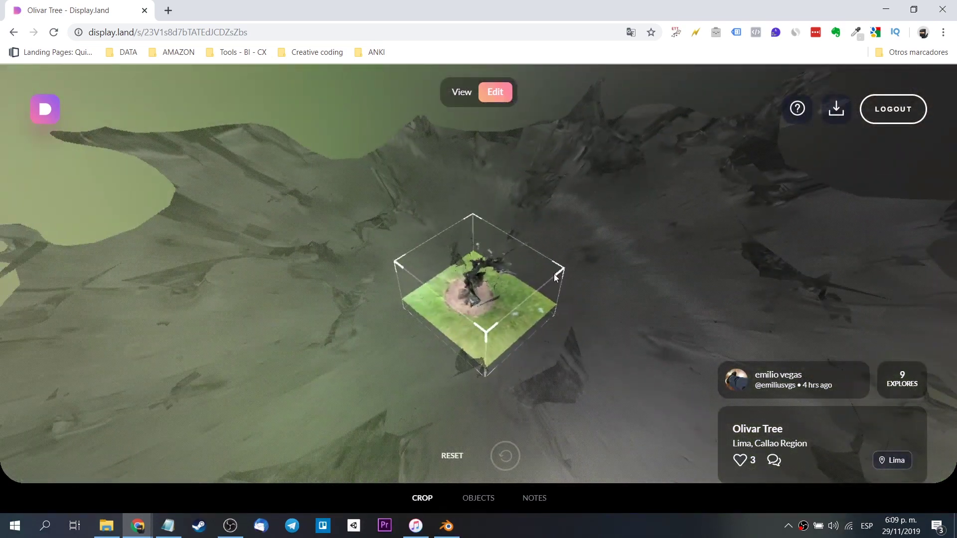
pyautogui.click(486, 500)
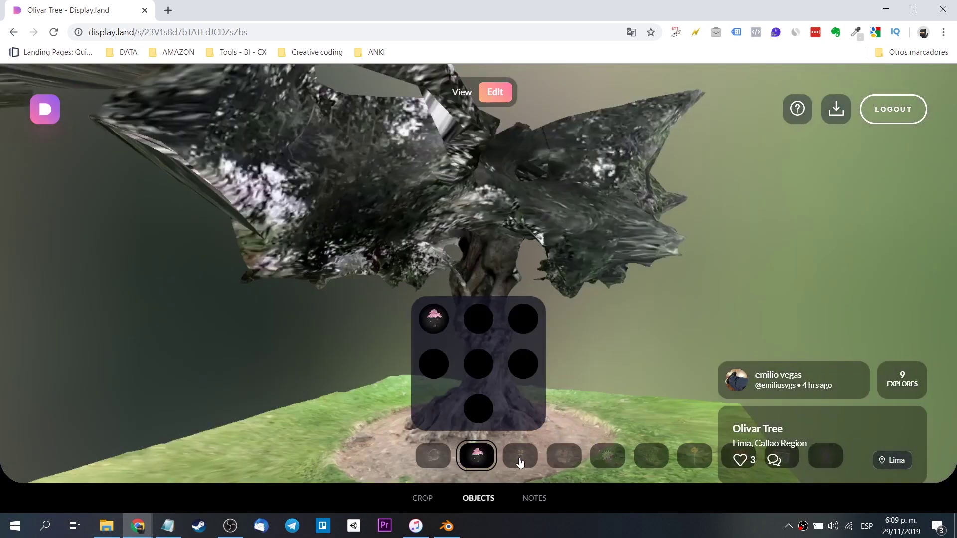
pyautogui.click(520, 463)
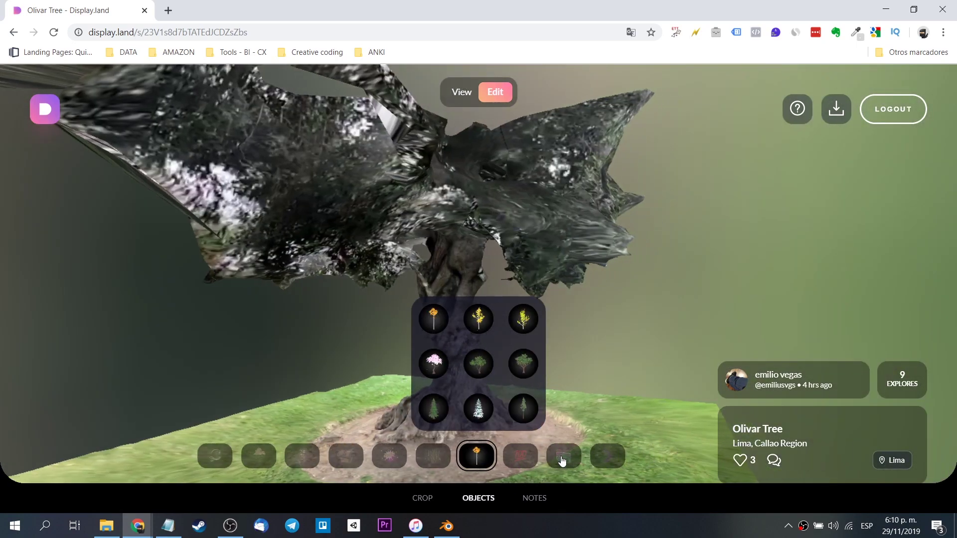
pyautogui.click(833, 110)
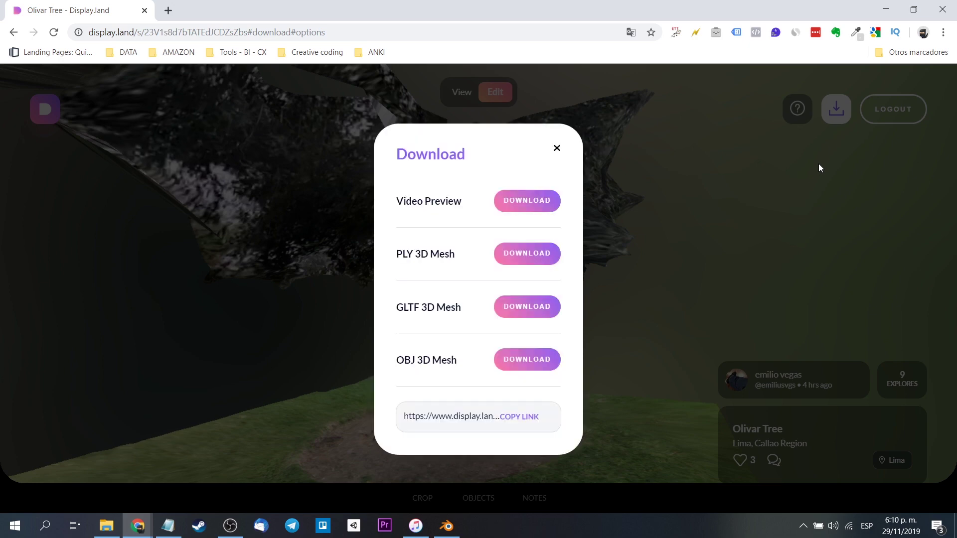
# Step: Download the Olivar Tree as a GLTF 3D mesh, submitting the creation survey answer
pyautogui.click(521, 310)
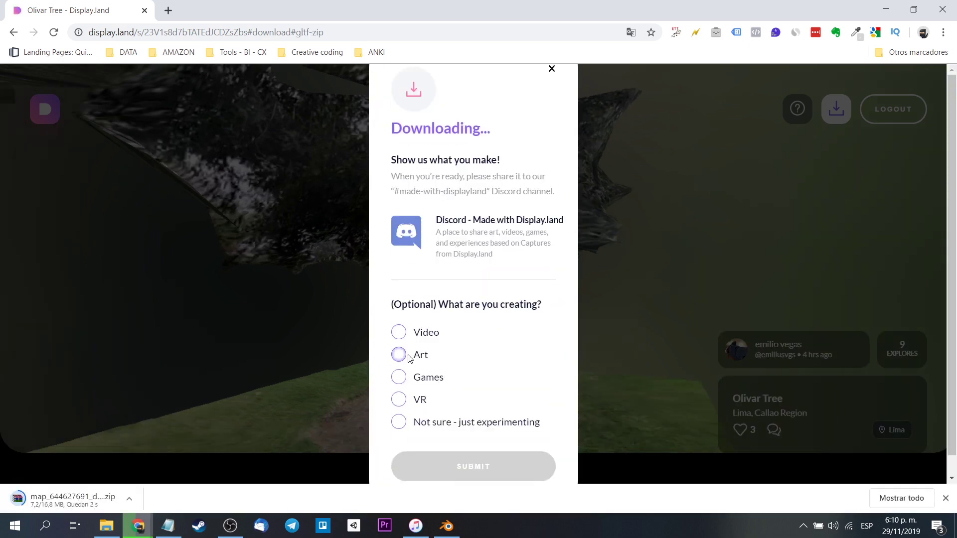
pyautogui.click(398, 401)
pyautogui.click(496, 466)
pyautogui.click(557, 136)
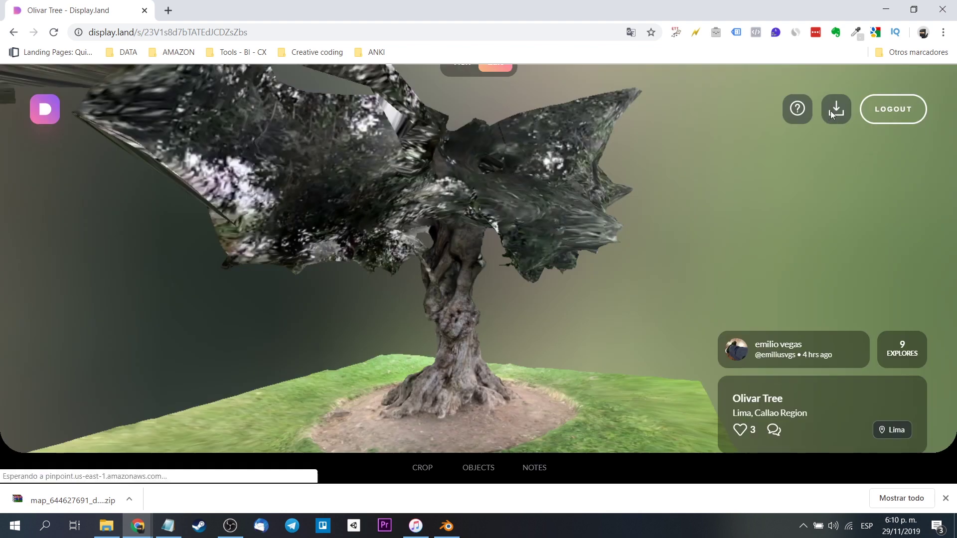
pyautogui.click(836, 108)
pyautogui.click(557, 133)
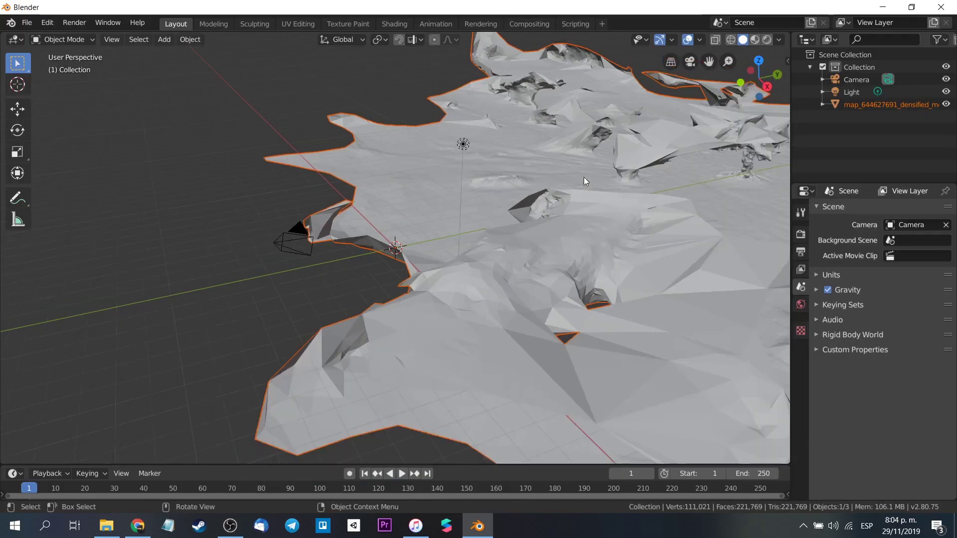
# Step: Orbit around the terrain scan and switch to Material Preview to show its photo texture
pyautogui.scroll(-2, 585, 178)
pyautogui.scroll(-4, 585, 177)
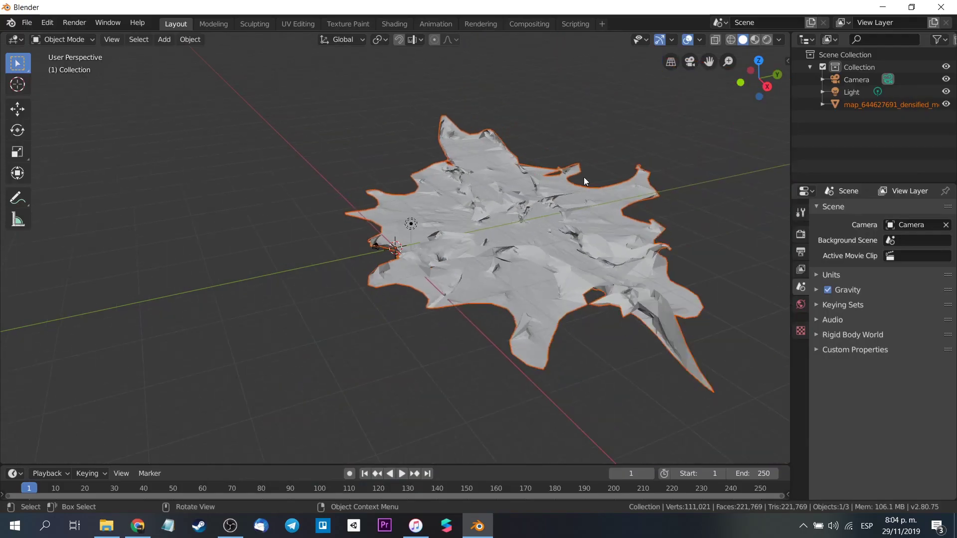
pyautogui.moveTo(666, 213)
pyautogui.mouseDown(button='middle')
pyautogui.moveTo(624, 215)
pyautogui.moveTo(747, 225)
pyautogui.mouseUp(button='middle')
pyautogui.scroll(2, 441, 129)
pyautogui.scroll(2, 450, 139)
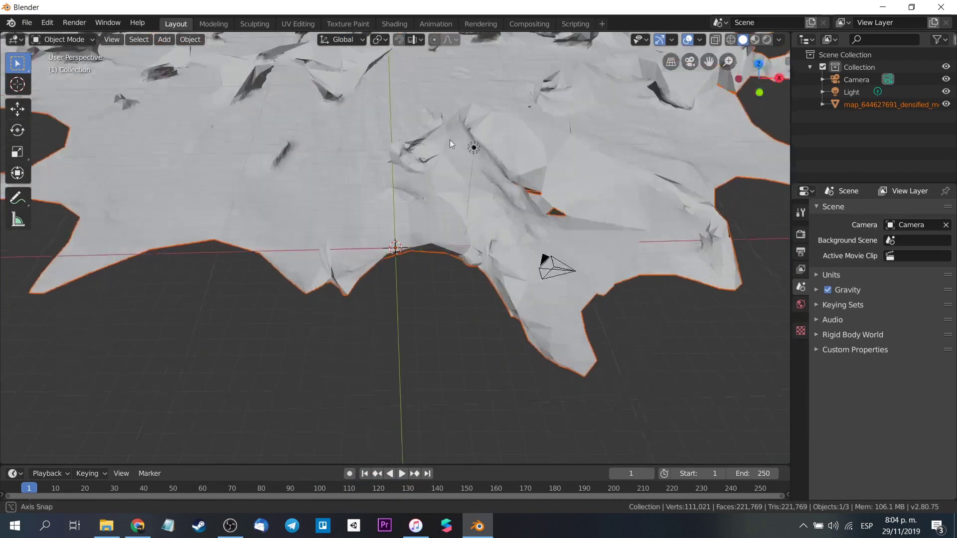
pyautogui.scroll(2, 450, 139)
pyautogui.moveTo(449, 142)
pyautogui.mouseDown(button='middle')
pyautogui.moveTo(439, 146)
pyautogui.moveTo(435, 103)
pyautogui.moveTo(415, 73)
pyautogui.moveTo(414, 131)
pyautogui.mouseUp(button='middle')
pyautogui.rightClick(422, 118)
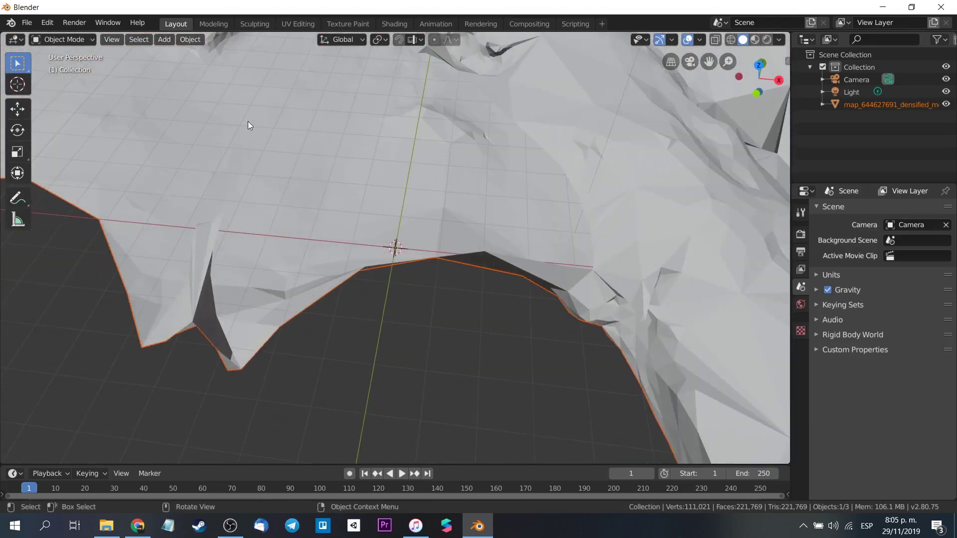
pyautogui.moveTo(247, 121)
pyautogui.mouseDown(button='middle')
pyautogui.moveTo(280, 148)
pyautogui.moveTo(285, 63)
pyautogui.mouseUp(button='middle')
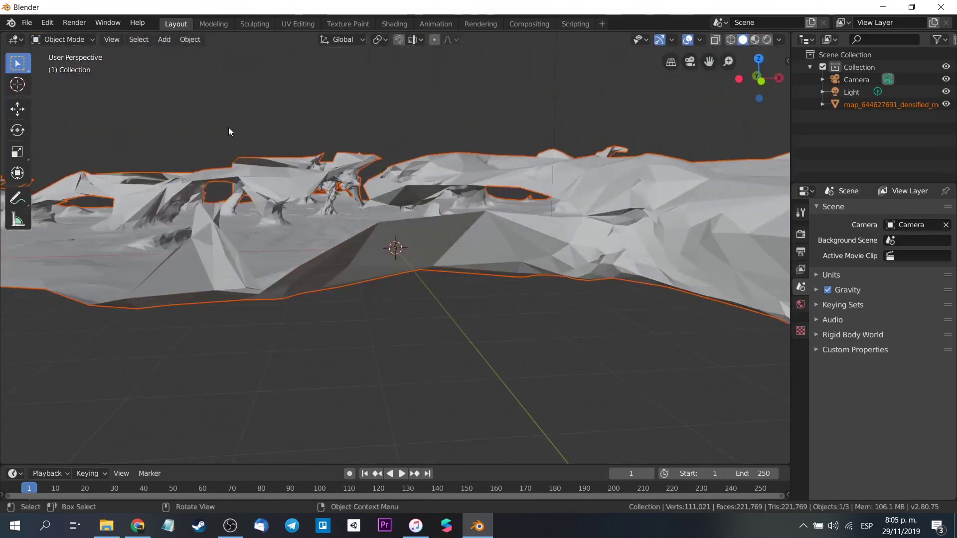
pyautogui.moveTo(228, 131)
pyautogui.mouseDown(button='middle')
pyautogui.moveTo(206, 123)
pyautogui.moveTo(203, 184)
pyautogui.moveTo(145, 230)
pyautogui.moveTo(452, 310)
pyautogui.moveTo(719, 124)
pyautogui.mouseUp(button='middle')
pyautogui.click(755, 39)
pyautogui.moveTo(649, 279)
pyautogui.mouseDown(button='middle')
pyautogui.moveTo(578, 324)
pyautogui.moveTo(441, 62)
pyautogui.moveTo(359, 284)
pyautogui.mouseUp(button='middle')
pyautogui.scroll(-5, 359, 284)
# Step: Shift the terrain mesh to a new position with the Move tool
pyautogui.click(18, 108)
pyautogui.moveTo(439, 319); pyautogui.dragTo(534, 307)
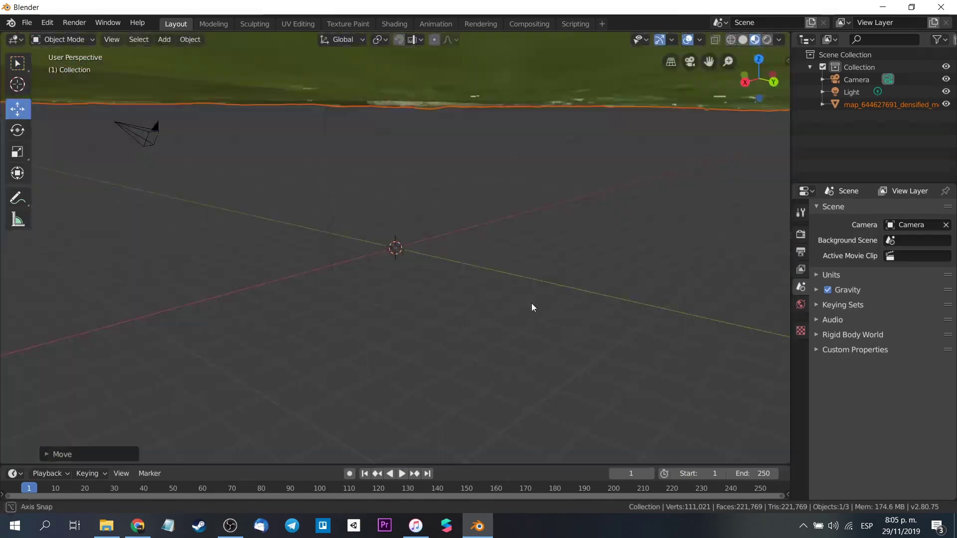
pyautogui.moveTo(534, 307)
pyautogui.mouseDown(button='middle')
pyautogui.moveTo(517, 327)
pyautogui.moveTo(498, 299)
pyautogui.mouseUp(button='middle')
pyautogui.scroll(-5, 499, 299)
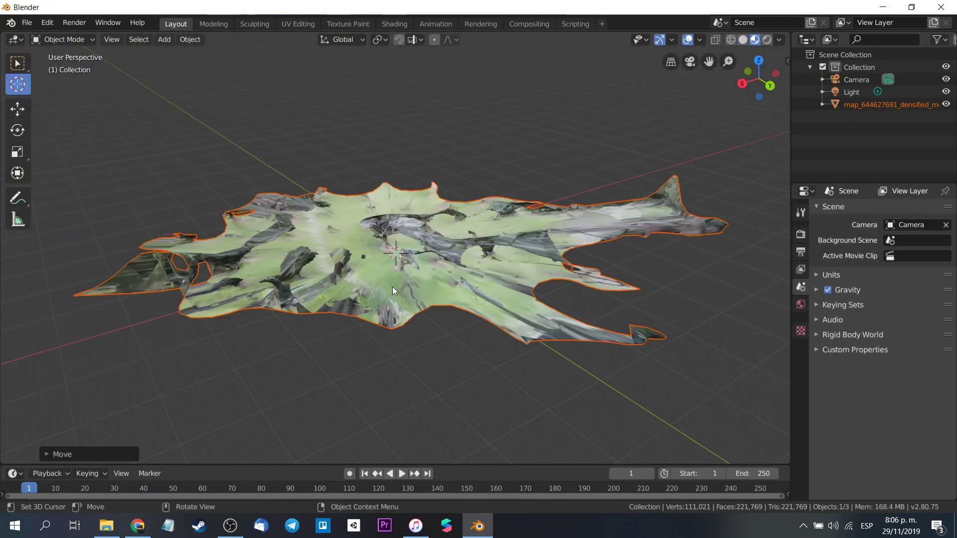
# Step: In Edit Mode, delete the left terrain and stray vertices from the street scan
pyautogui.click(62, 39)
pyautogui.click(65, 68)
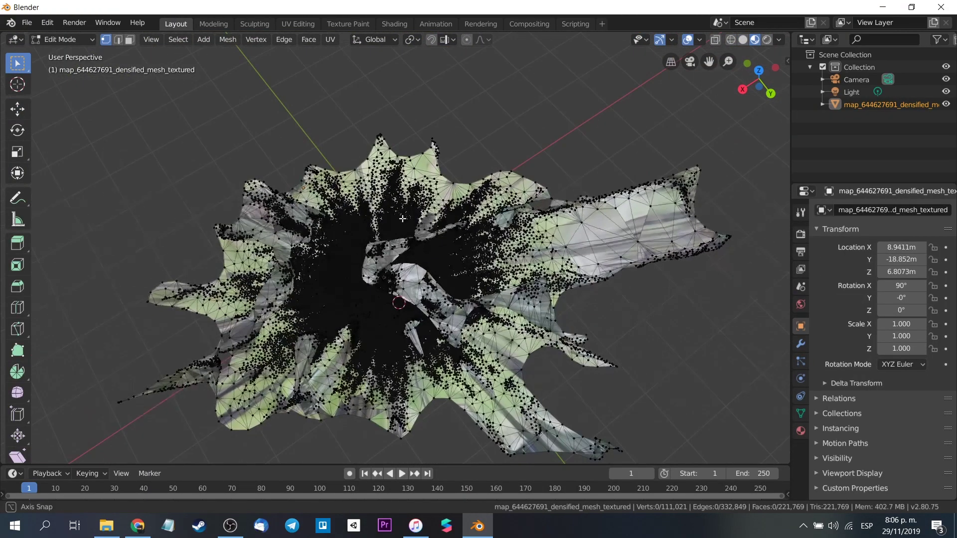
pyautogui.moveTo(124, 140); pyautogui.dragTo(333, 459)
pyautogui.press('x')
pyautogui.click(319, 349)
pyautogui.moveTo(209, 179); pyautogui.dragTo(332, 369)
pyautogui.press('x')
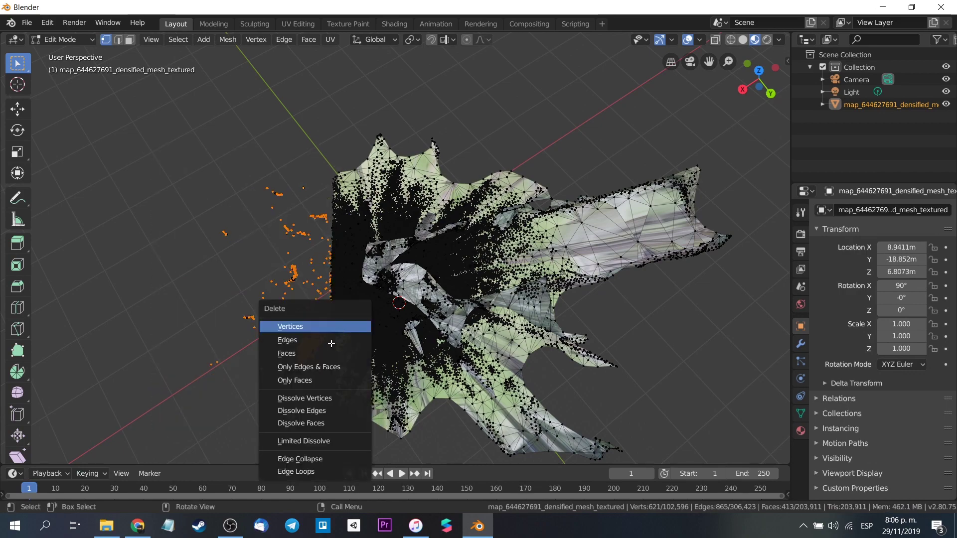
pyautogui.click(299, 327)
# Step: Delete the right part and bottom vertices of the street scan
pyautogui.moveTo(332, 344)
pyautogui.mouseDown(button='middle')
pyautogui.moveTo(242, 184)
pyautogui.moveTo(530, 336)
pyautogui.mouseUp(button='middle')
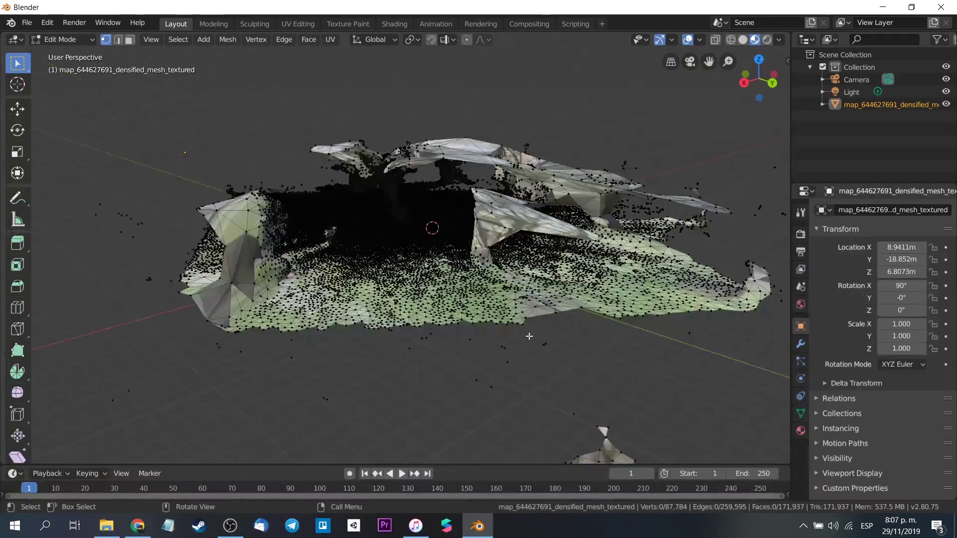
pyautogui.moveTo(453, 132); pyautogui.dragTo(765, 342)
pyautogui.press('x')
pyautogui.click(764, 343)
pyautogui.moveTo(204, 185); pyautogui.dragTo(289, 300)
pyautogui.press('x')
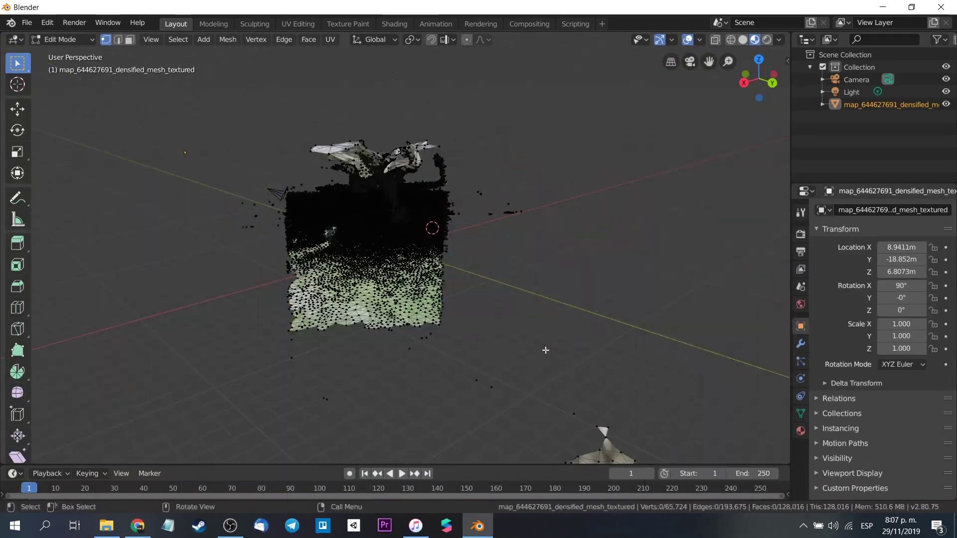
pyautogui.moveTo(458, 189); pyautogui.dragTo(522, 270)
pyautogui.moveTo(239, 245); pyautogui.dragTo(648, 289)
pyautogui.press('x')
pyautogui.click(546, 351)
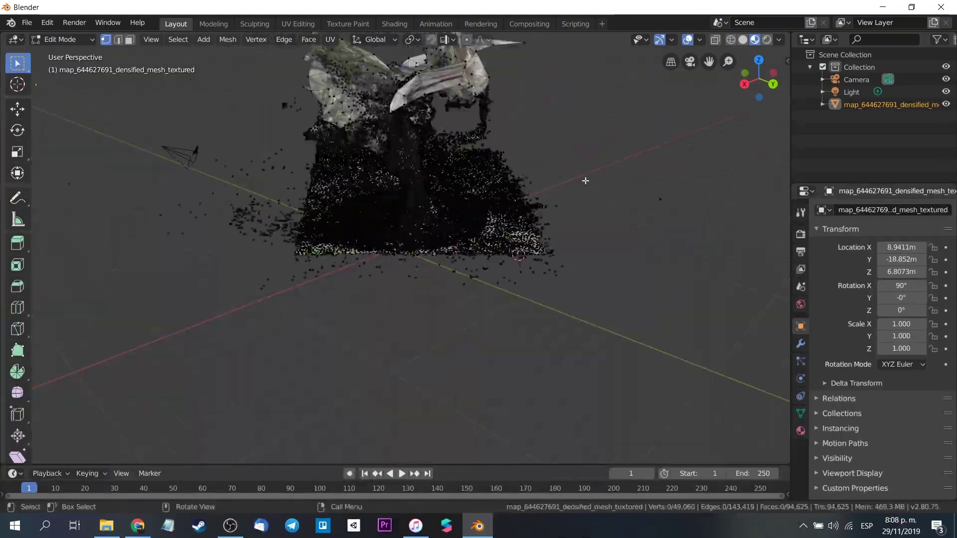
pyautogui.moveTo(545, 351); pyautogui.dragTo(357, 304, button='middle')
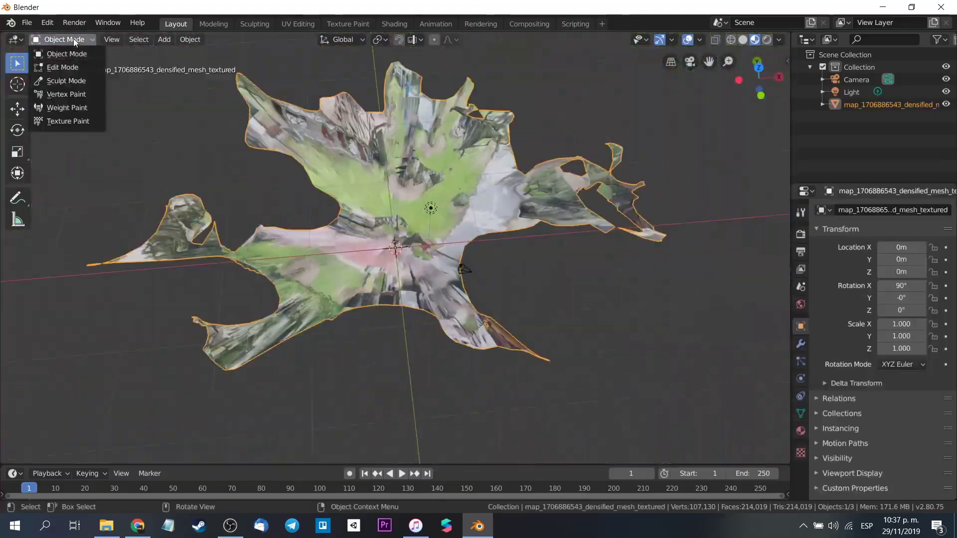
# Step: Edit the statue scan's vertices and delete the stray points above it
pyautogui.click(62, 67)
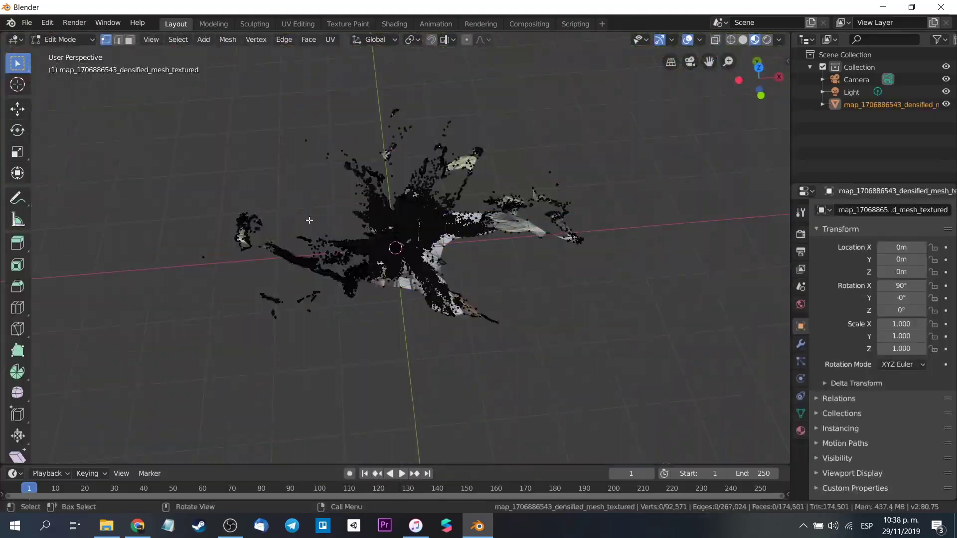
pyautogui.click(315, 354)
pyautogui.moveTo(289, 85); pyautogui.dragTo(618, 181)
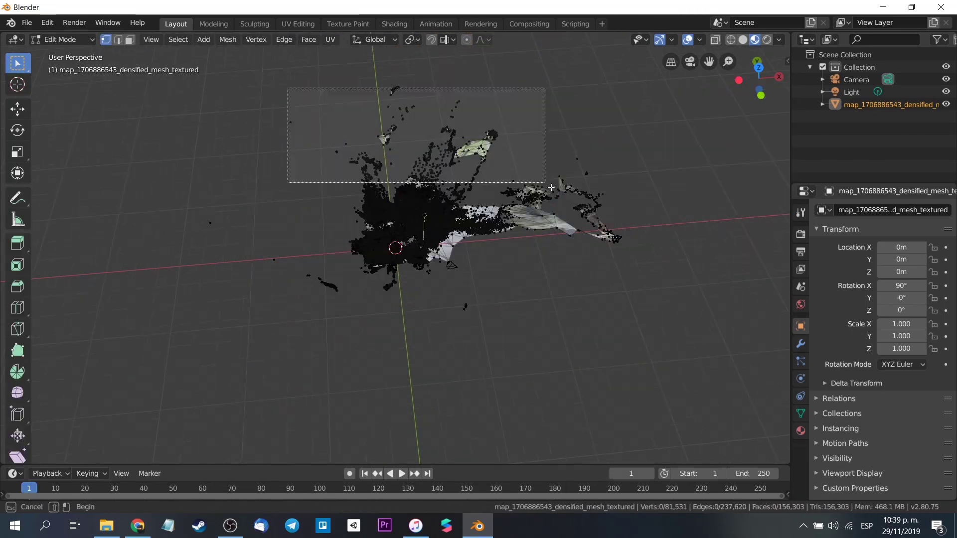
pyautogui.press('x')
pyautogui.click(618, 198)
pyautogui.moveTo(280, 75); pyautogui.dragTo(611, 202)
pyautogui.scroll(5, 612, 202)
pyautogui.press('x')
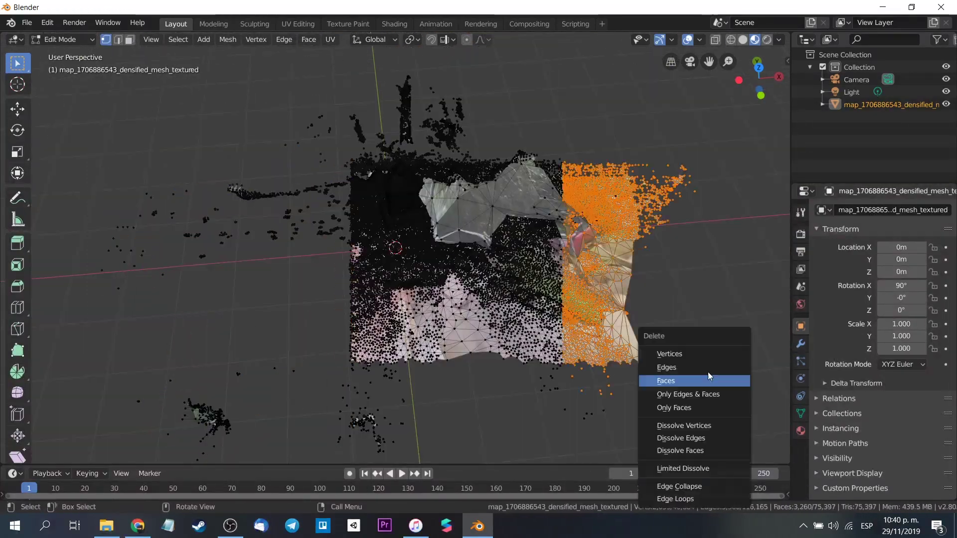
pyautogui.click(667, 352)
pyautogui.scroll(-5, 399, 249)
pyautogui.press('x')
pyautogui.click(352, 301)
# Step: Delete the stray point clusters and unwanted ground around the statue
pyautogui.moveTo(154, 352); pyautogui.dragTo(220, 381)
pyautogui.press('x')
pyautogui.click(220, 383)
pyautogui.scroll(3, 132, 147)
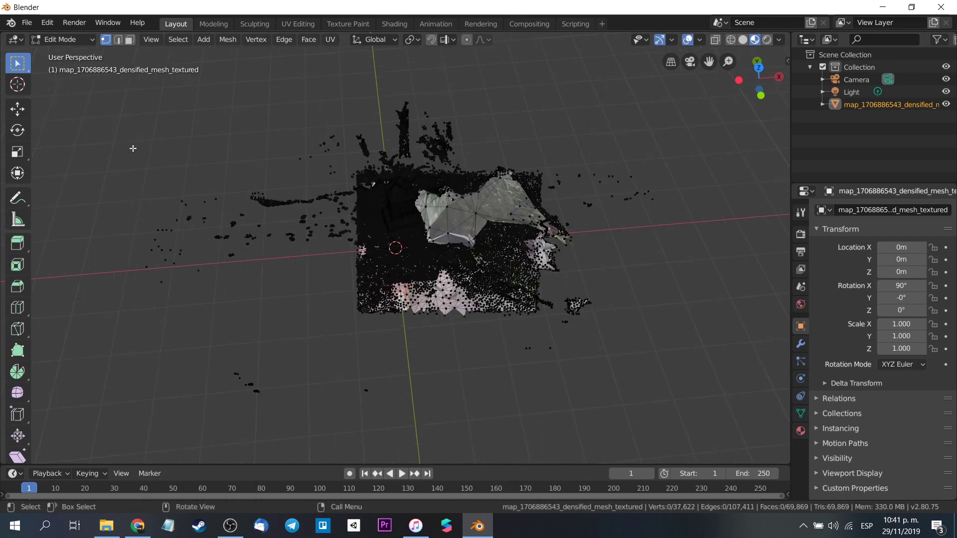
pyautogui.moveTo(168, 136); pyautogui.dragTo(356, 298)
pyautogui.press('x')
pyautogui.moveTo(325, 85); pyautogui.dragTo(605, 154)
pyautogui.press('x')
pyautogui.click(502, 154)
pyautogui.press('x')
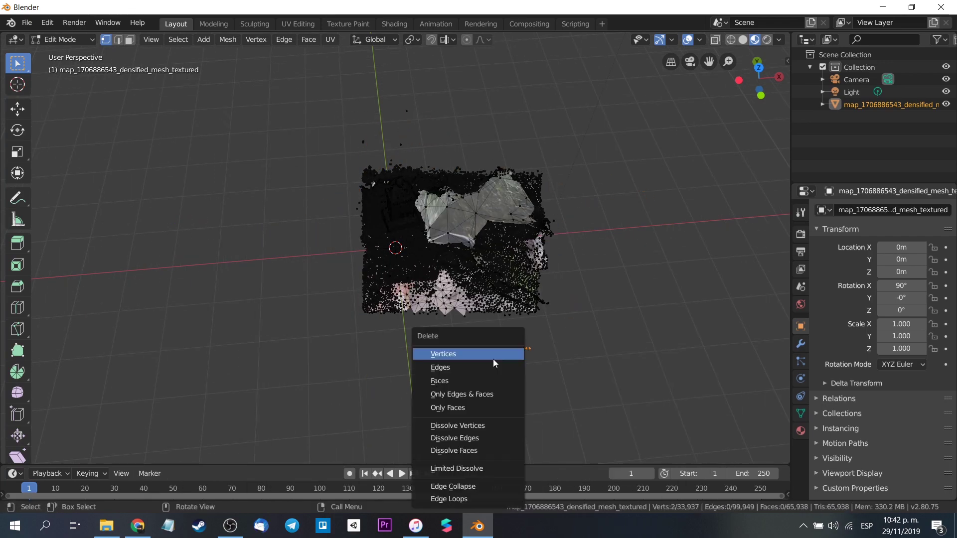
# Step: Remove the point cluster floating above the statue and the remaining stray points
pyautogui.moveTo(496, 364); pyautogui.dragTo(733, 306, button='middle')
pyautogui.press('x')
pyautogui.click(664, 283)
pyautogui.scroll(3, 664, 283)
pyautogui.moveTo(444, 55); pyautogui.dragTo(666, 200)
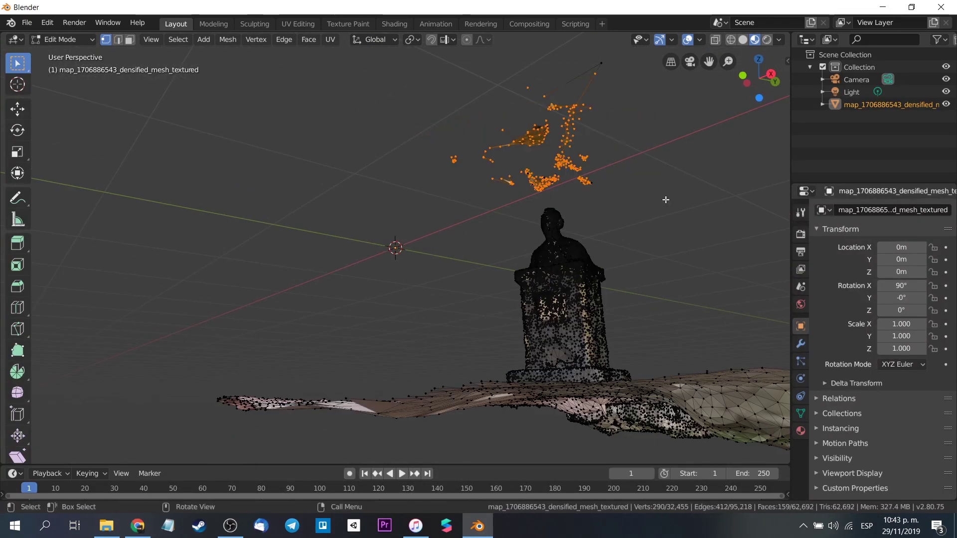
pyautogui.press('x')
pyautogui.click(614, 187)
pyautogui.moveTo(614, 186); pyautogui.dragTo(274, 122, button='middle')
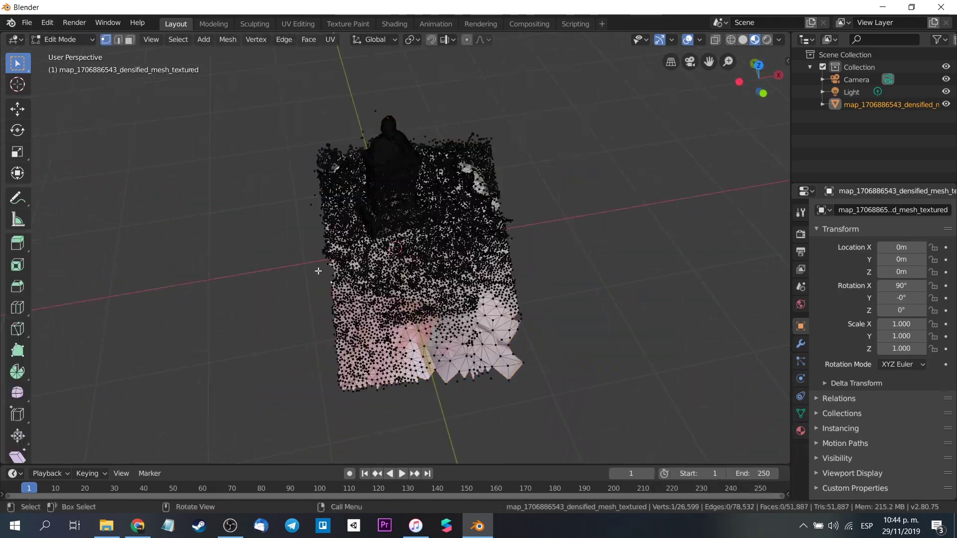
pyautogui.moveTo(344, 289); pyautogui.dragTo(581, 375)
pyautogui.press('x')
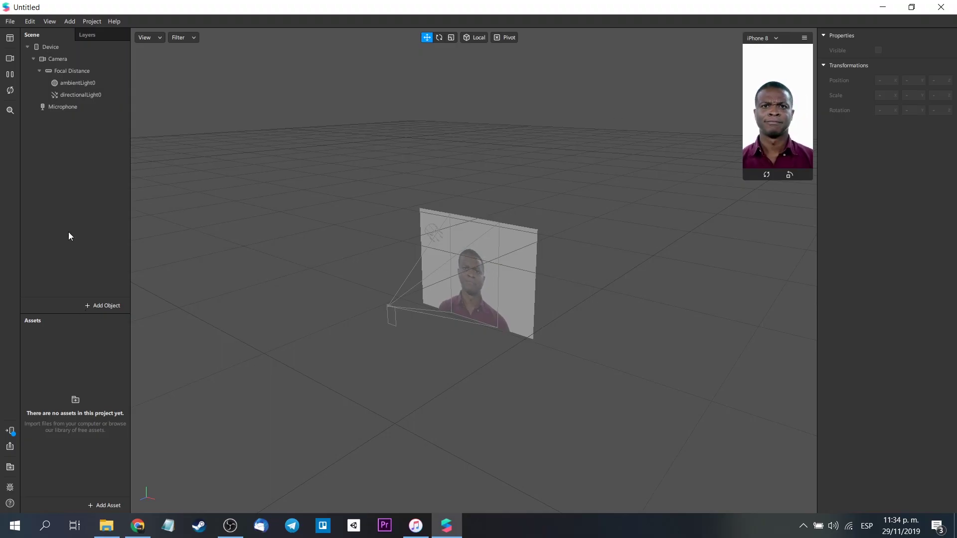
# Step: Insert a fixed target tracker and give it the emiliusvgs logo as a new image texture
pyautogui.click(100, 307)
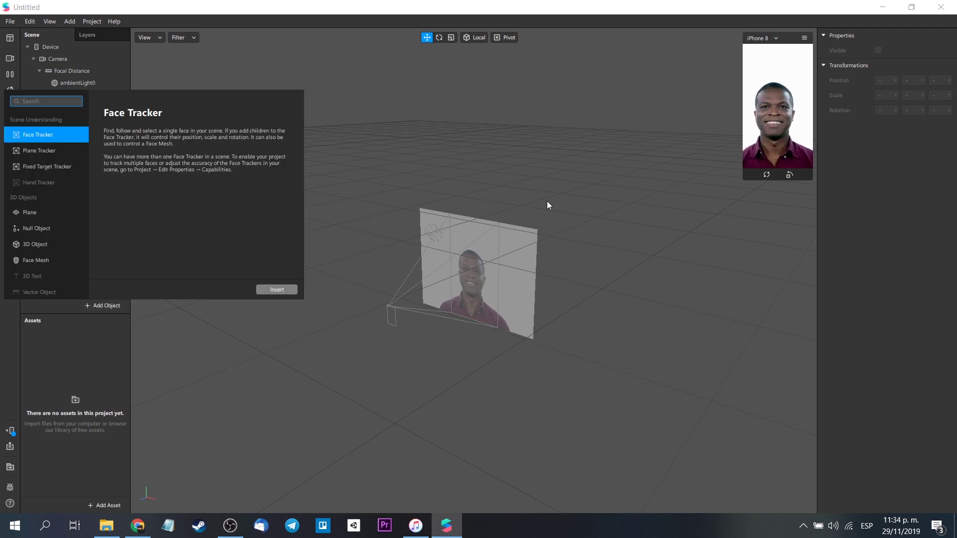
pyautogui.click(284, 289)
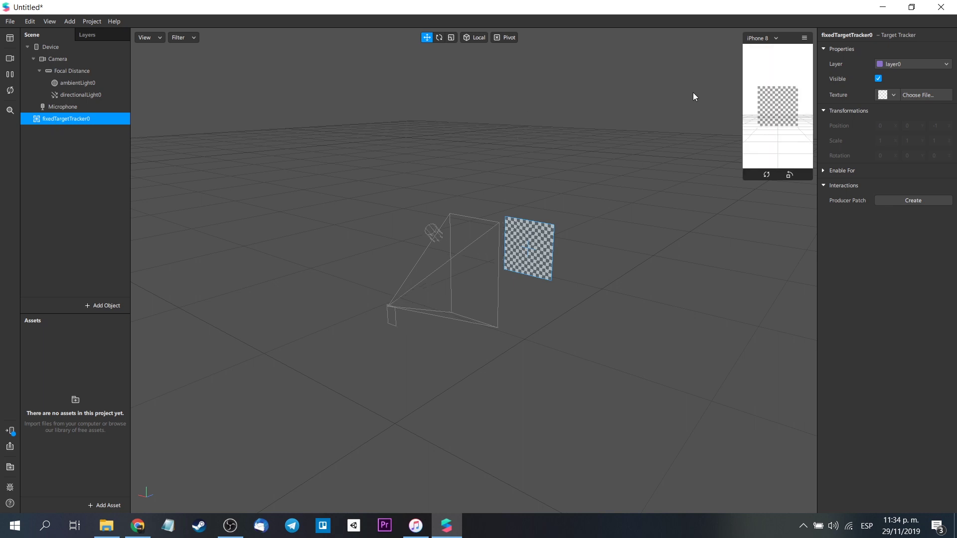
pyautogui.click(891, 95)
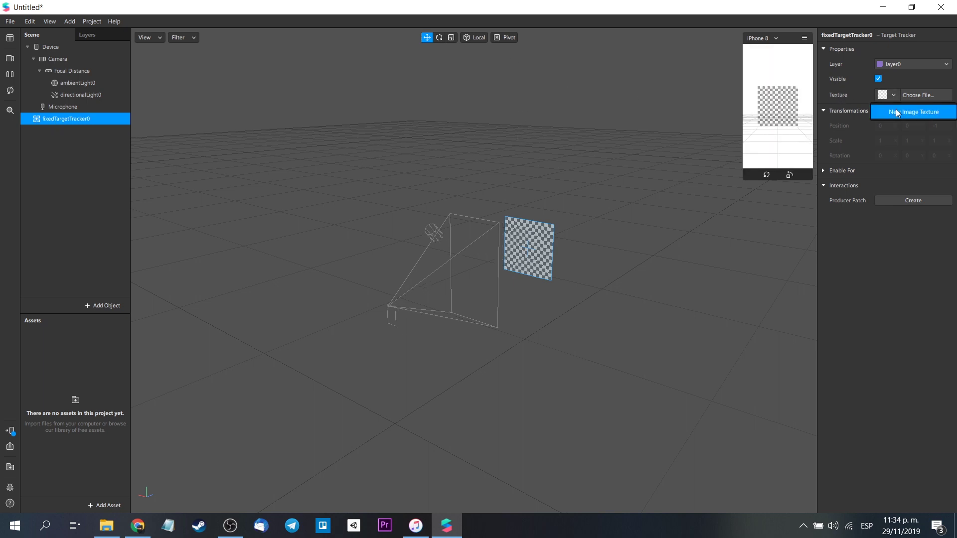
pyautogui.click(908, 95)
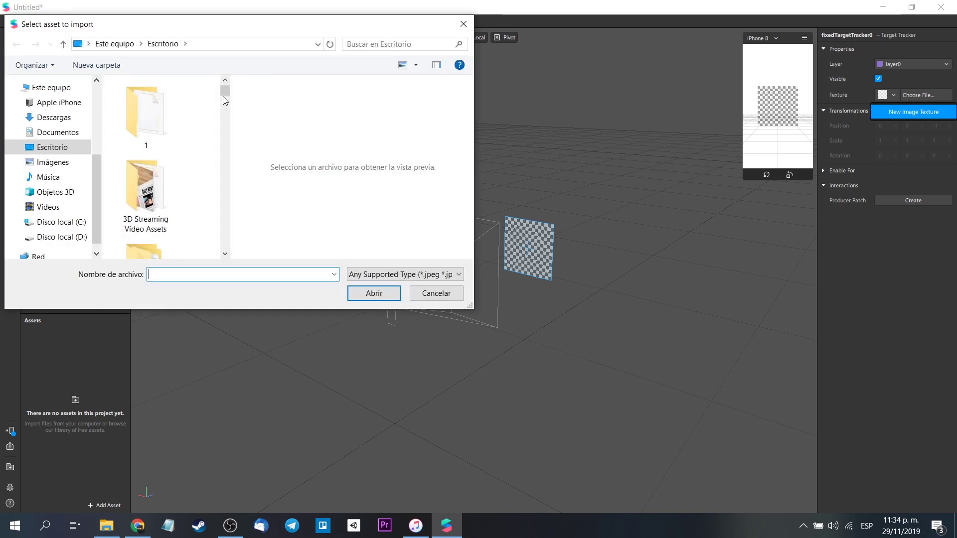
pyautogui.scroll(-5, 224, 100)
pyautogui.click(145, 114)
pyautogui.click(374, 293)
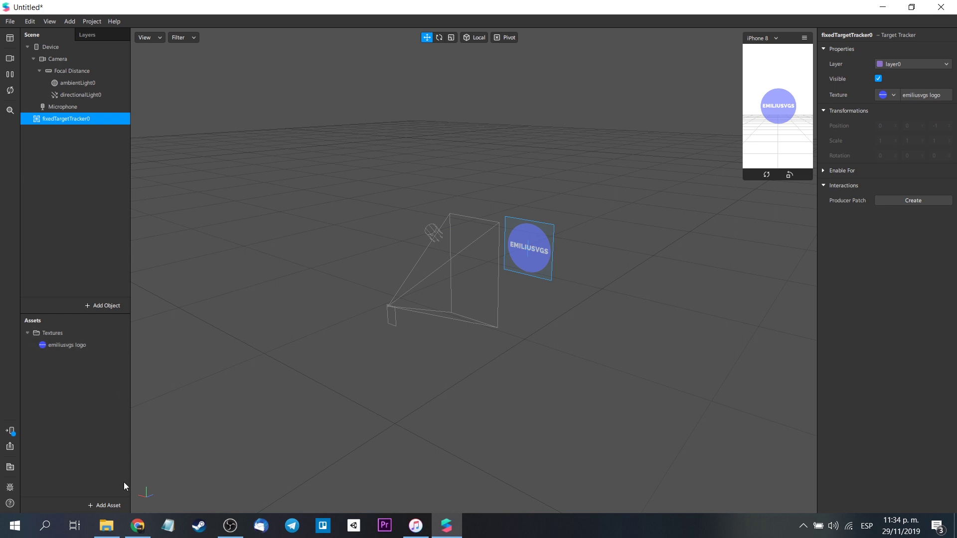
# Step: Import parroco.fbx from File Explorer into the project assets
pyautogui.click(109, 505)
pyautogui.hotkey('alt', 'Tab')
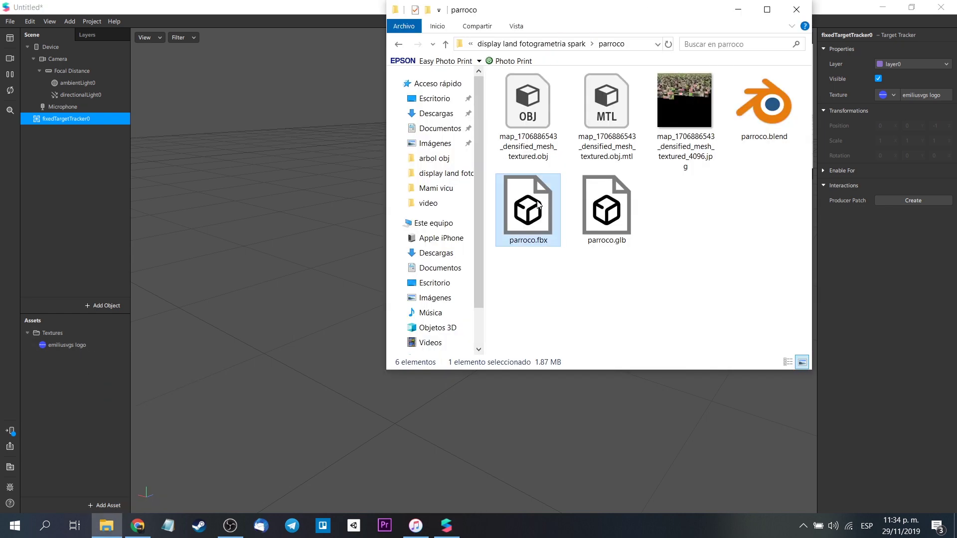
pyautogui.moveTo(531, 207)
pyautogui.mouseDown()
pyautogui.moveTo(133, 398)
pyautogui.moveTo(63, 408)
pyautogui.mouseUp()
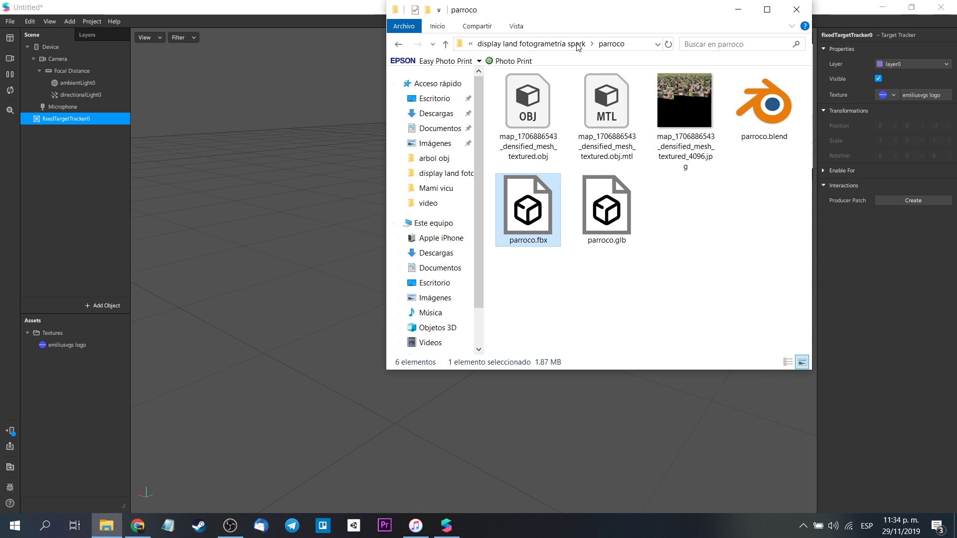
# Step: Locate street.fbx in the street folder and add it to the assets
pyautogui.click(578, 45)
pyautogui.doubleClick(679, 100)
pyautogui.click(765, 105)
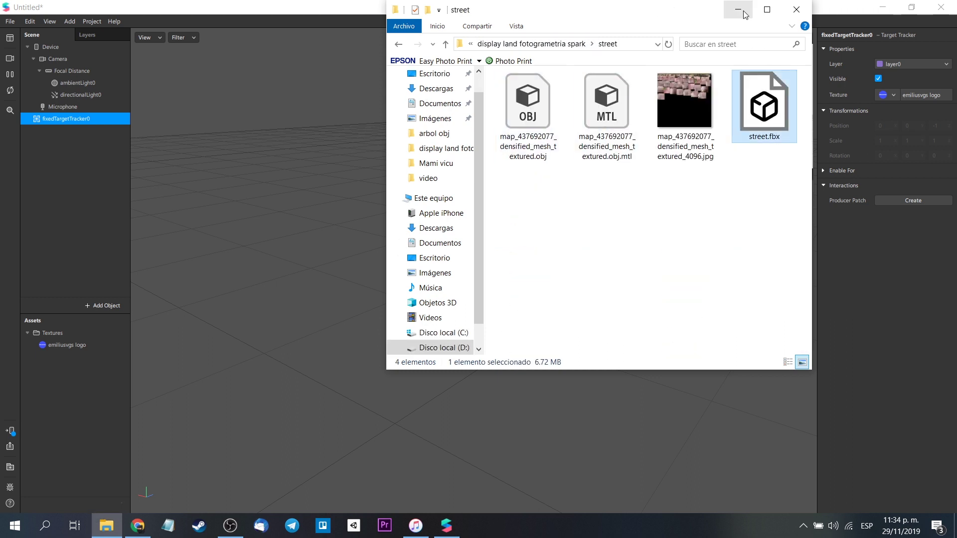
pyautogui.click(745, 13)
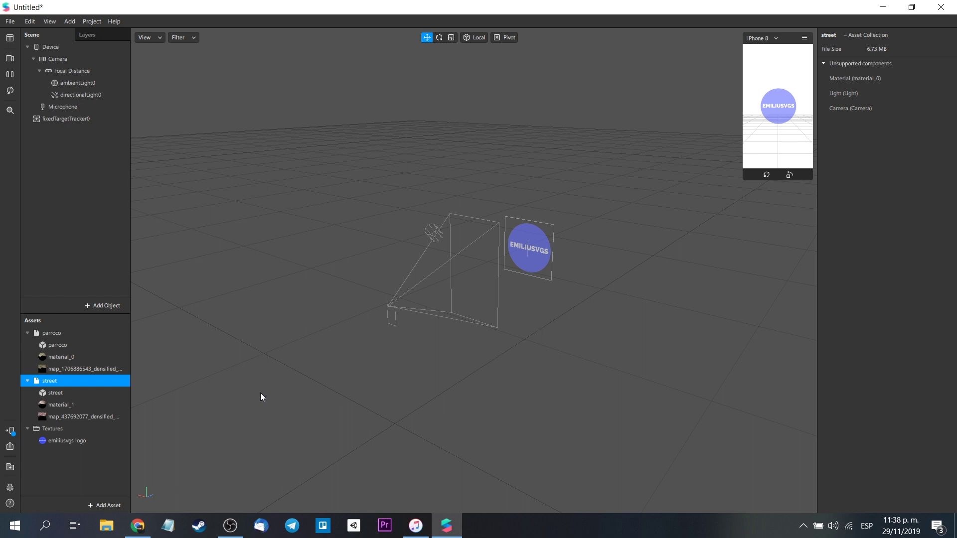
pyautogui.click(260, 393)
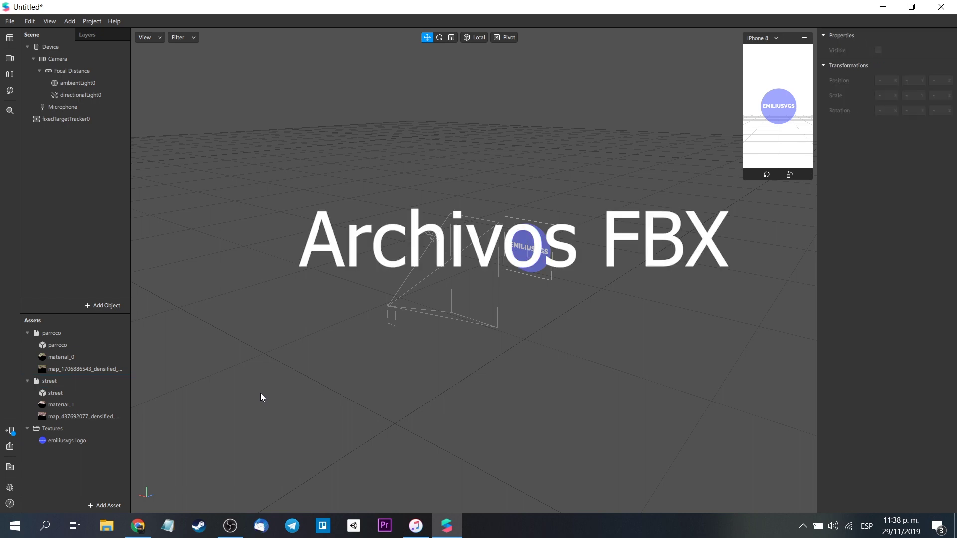
# Step: Add a null object under fixedTargetTracker0
pyautogui.click(89, 122)
pyautogui.rightClick(89, 122)
pyautogui.moveTo(127, 132)
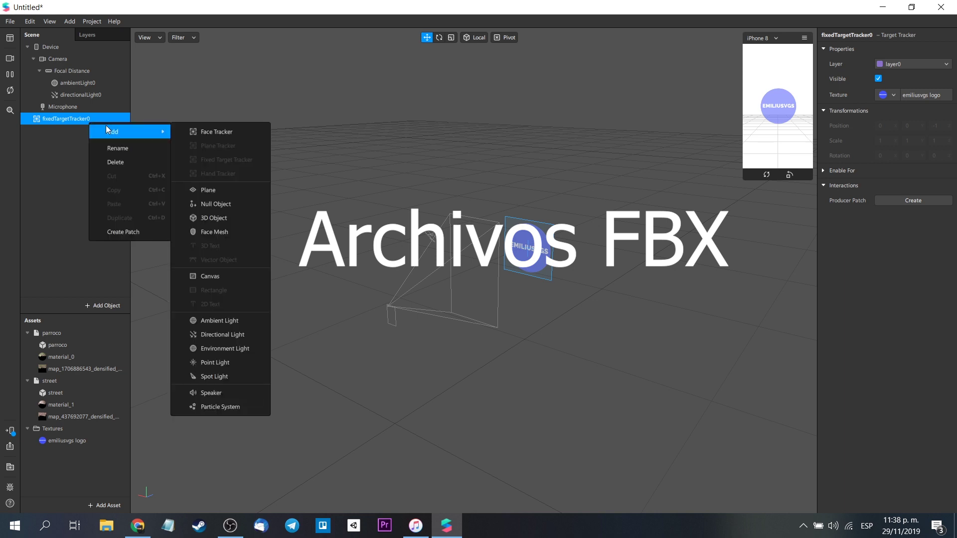
pyautogui.click(228, 205)
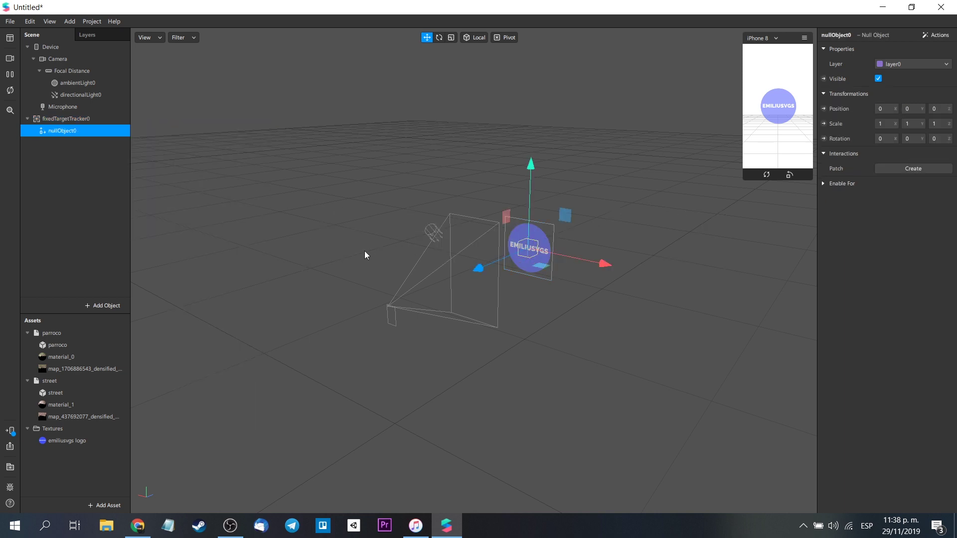
# Step: Place parroco under nullObject0, scale it to 30, 30, 30 and raise it into position
pyautogui.moveTo(55, 334); pyautogui.dragTo(61, 178)
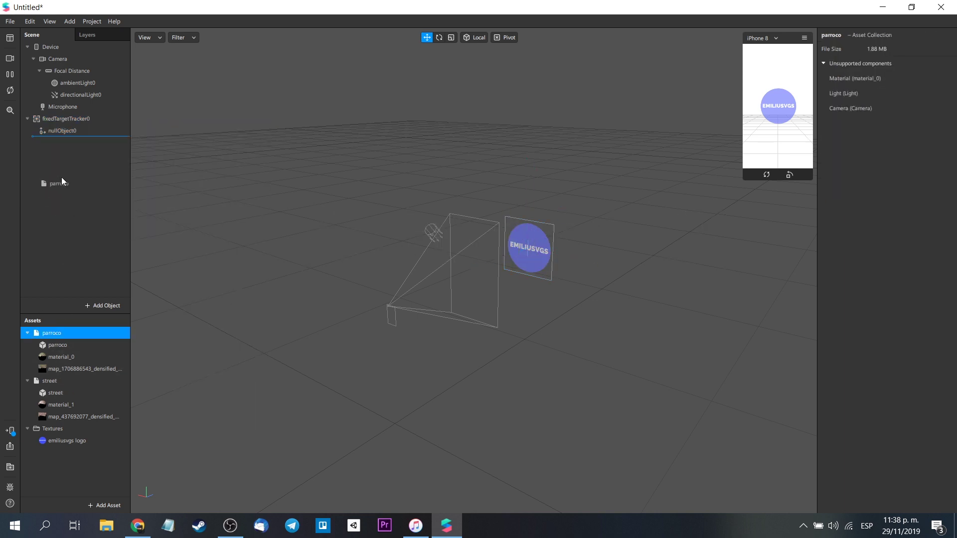
pyautogui.moveTo(75, 128); pyautogui.dragTo(95, 128)
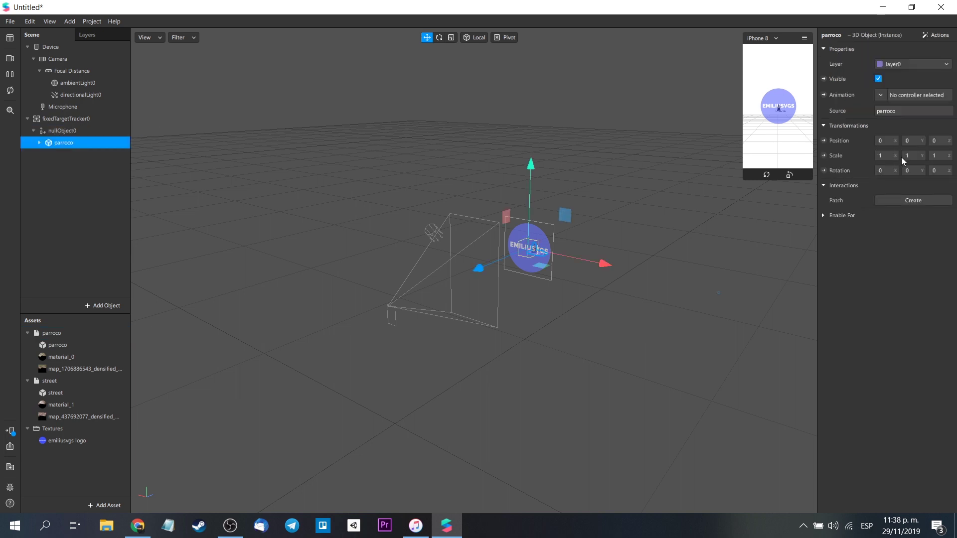
pyautogui.click(886, 155)
pyautogui.write('30')
pyautogui.press('Return')
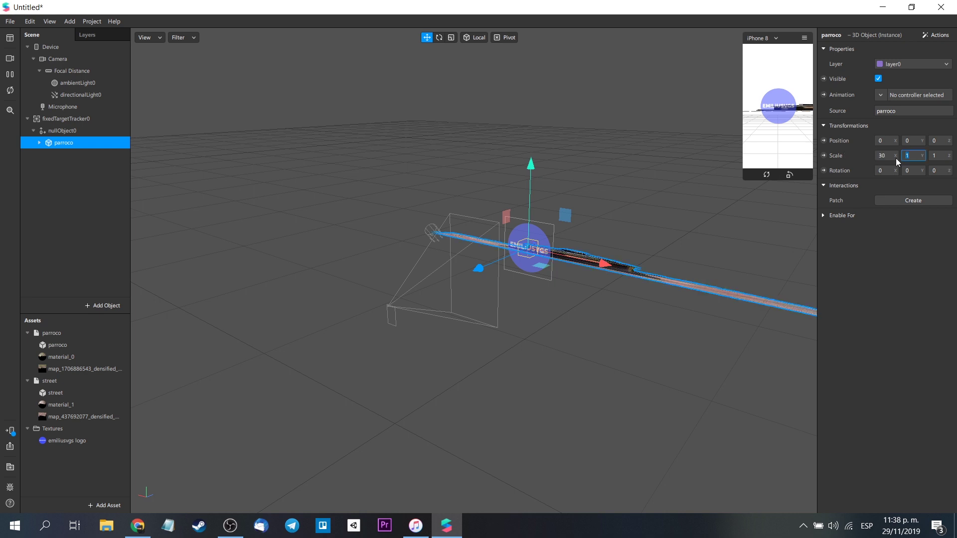
pyautogui.write('30')
pyautogui.press('Return')
pyautogui.write('30')
pyautogui.press('Return')
pyautogui.moveTo(528, 189); pyautogui.dragTo(528, 183)
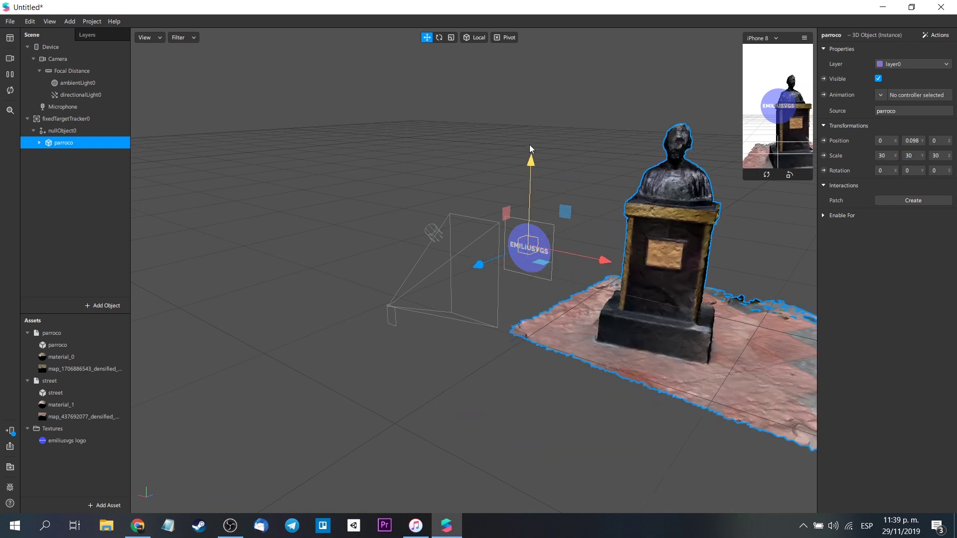
pyautogui.moveTo(588, 221)
pyautogui.mouseDown()
pyautogui.moveTo(485, 139)
pyautogui.moveTo(366, 227)
pyautogui.mouseUp()
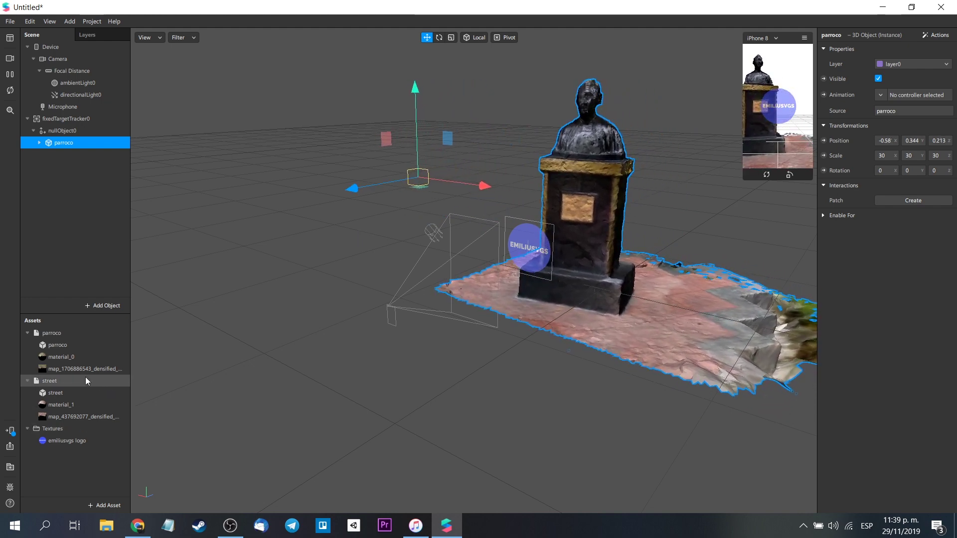
# Step: Add the street model under nullObject0
pyautogui.moveTo(62, 380); pyautogui.dragTo(94, 222)
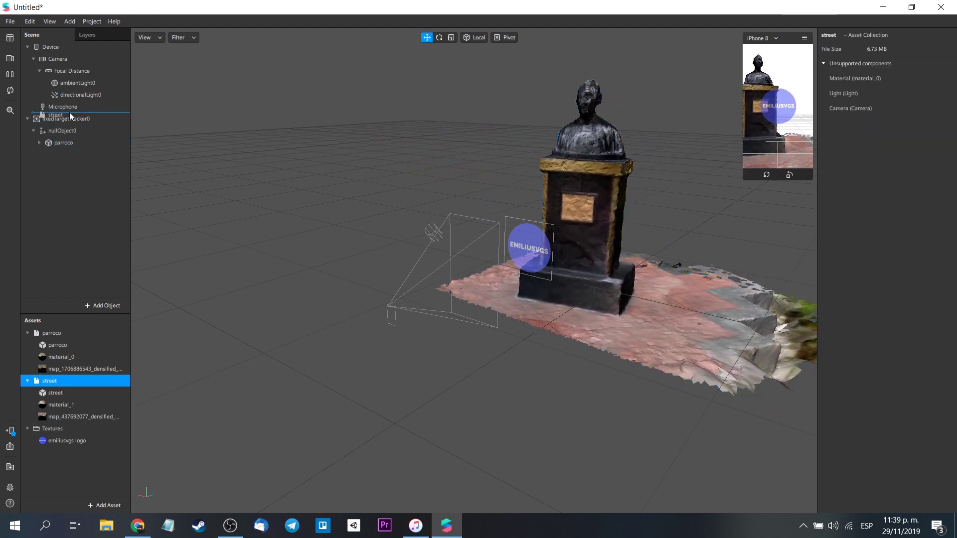
pyautogui.moveTo(68, 114); pyautogui.dragTo(74, 128)
pyautogui.moveTo(205, 195); pyautogui.dragTo(210, 200)
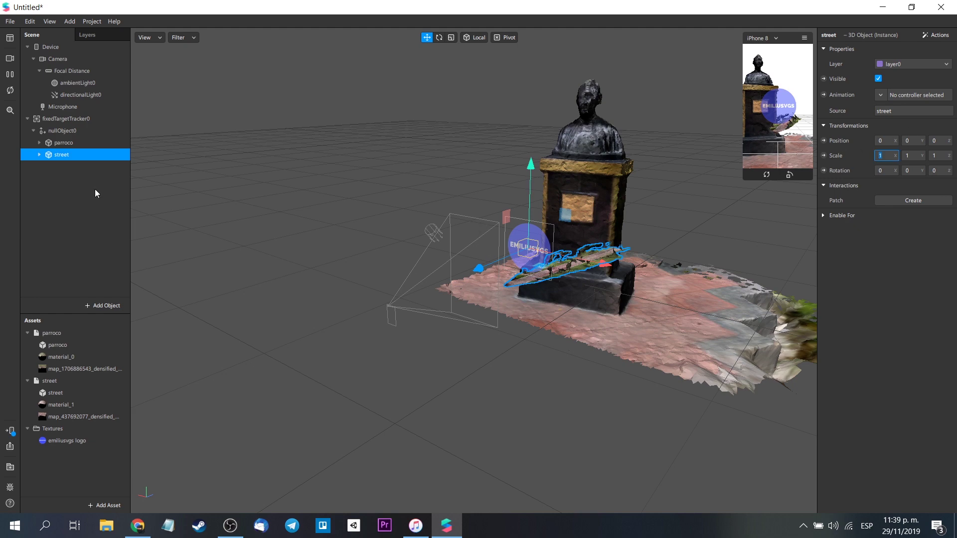
# Step: Enter scale values for the street, settling on 10 for X and Y
pyautogui.write('2')
pyautogui.press('Return')
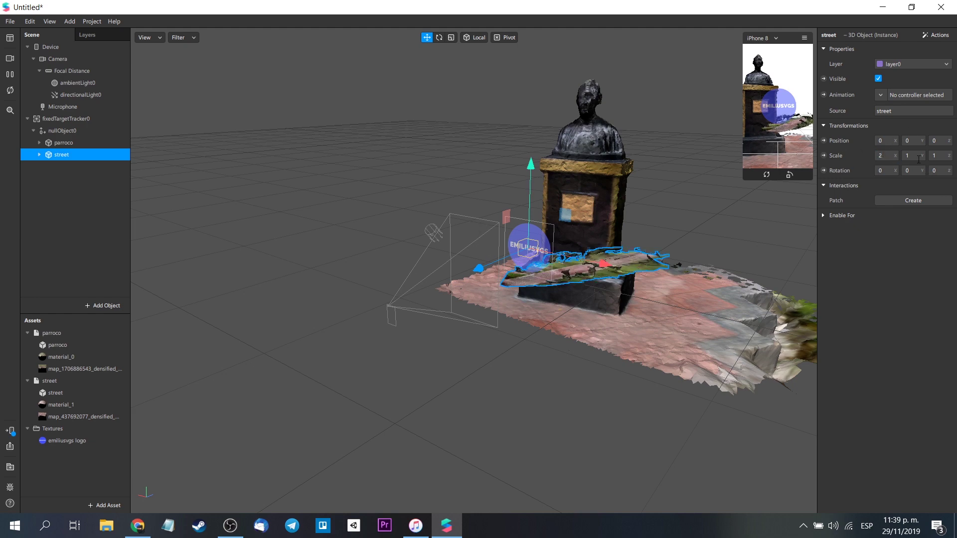
pyautogui.click(919, 156)
pyautogui.write('2')
pyautogui.press('Return')
pyautogui.write('2')
pyautogui.press('Return')
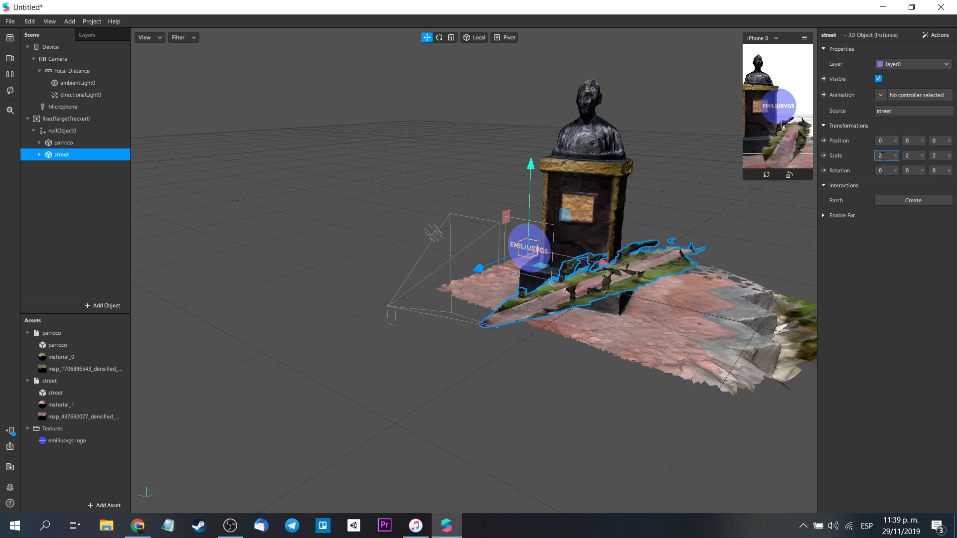
pyautogui.write('10')
pyautogui.press('Return')
pyautogui.write('0')
pyautogui.press('Return')
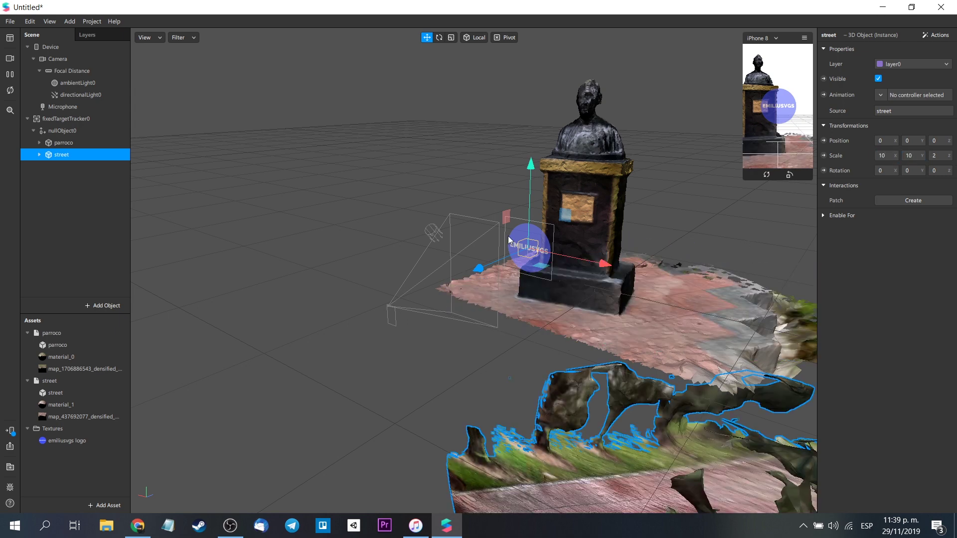
# Step: Move and rotate the street model so it sits beside the statue
pyautogui.moveTo(527, 169); pyautogui.dragTo(527, 30)
pyautogui.scroll(-3, 505, 256)
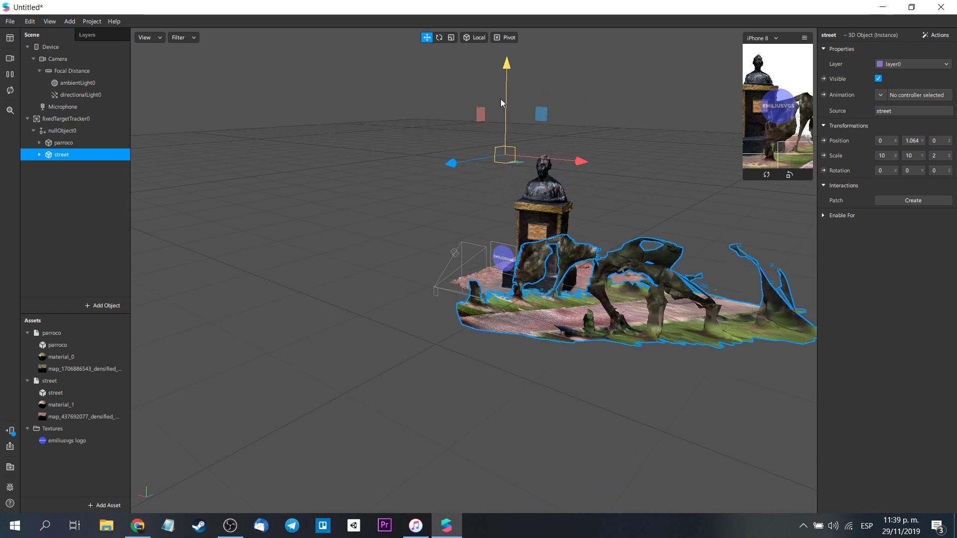
pyautogui.moveTo(507, 99); pyautogui.dragTo(506, 64)
pyautogui.moveTo(584, 140); pyautogui.dragTo(523, 133)
pyautogui.moveTo(404, 136)
pyautogui.mouseDown()
pyautogui.moveTo(502, 110)
pyautogui.moveTo(597, 140)
pyautogui.moveTo(543, 123)
pyautogui.moveTo(567, 137)
pyautogui.mouseUp()
pyautogui.click(439, 37)
pyautogui.press('w')
pyautogui.moveTo(684, 213); pyautogui.dragTo(660, 74)
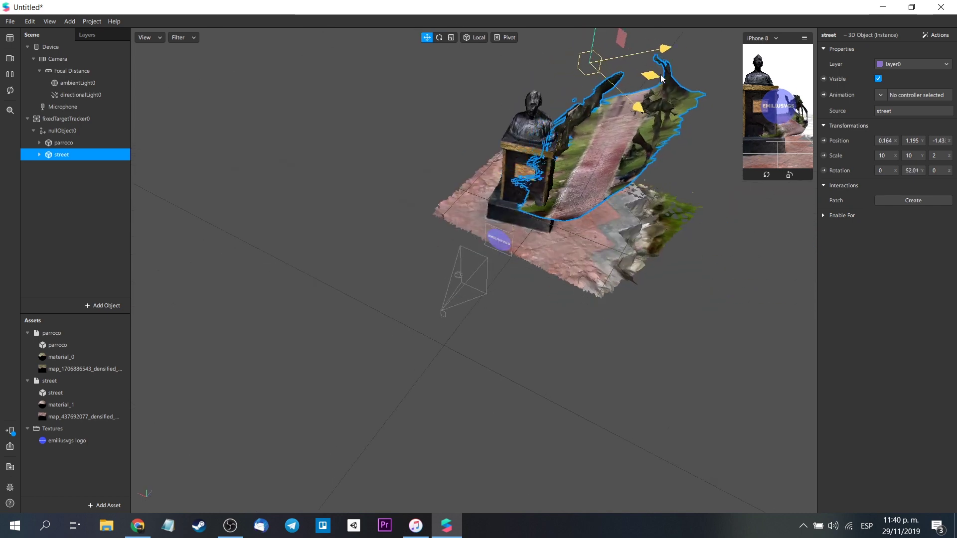
pyautogui.press('e')
pyautogui.moveTo(615, 152)
pyautogui.mouseDown()
pyautogui.moveTo(579, 162)
pyautogui.moveTo(609, 85)
pyautogui.mouseUp()
pyautogui.press('w')
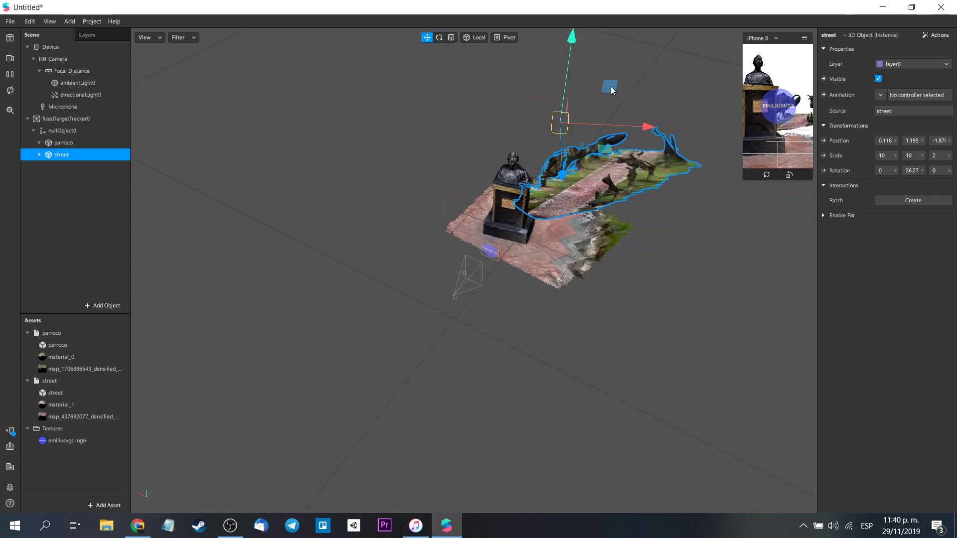
pyautogui.moveTo(659, 269); pyautogui.dragTo(489, 87, button='right')
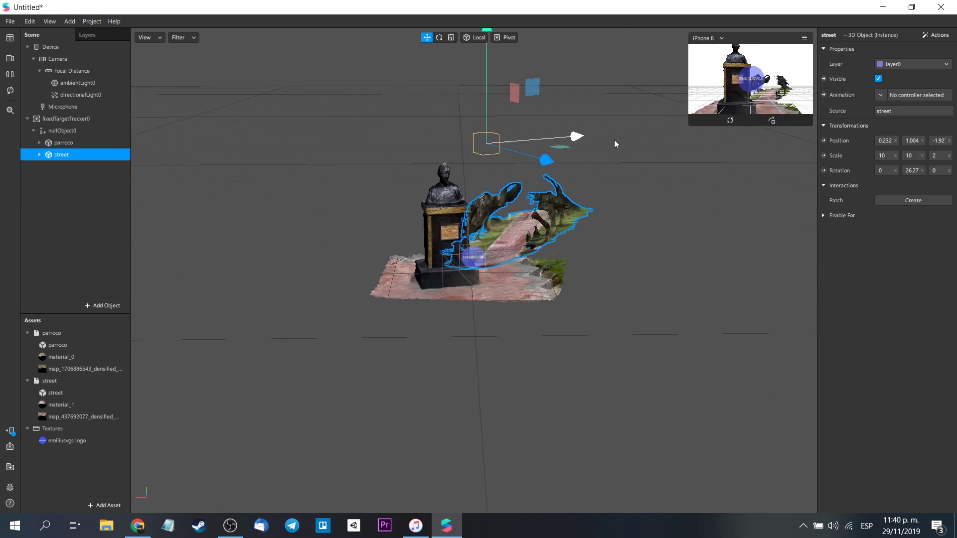
# Step: Set the street's Z scale to 10 and turn it to about 12°
pyautogui.click(936, 155)
pyautogui.write('10')
pyautogui.press('Return')
pyautogui.click(440, 38)
pyautogui.moveTo(504, 182); pyautogui.dragTo(562, 181)
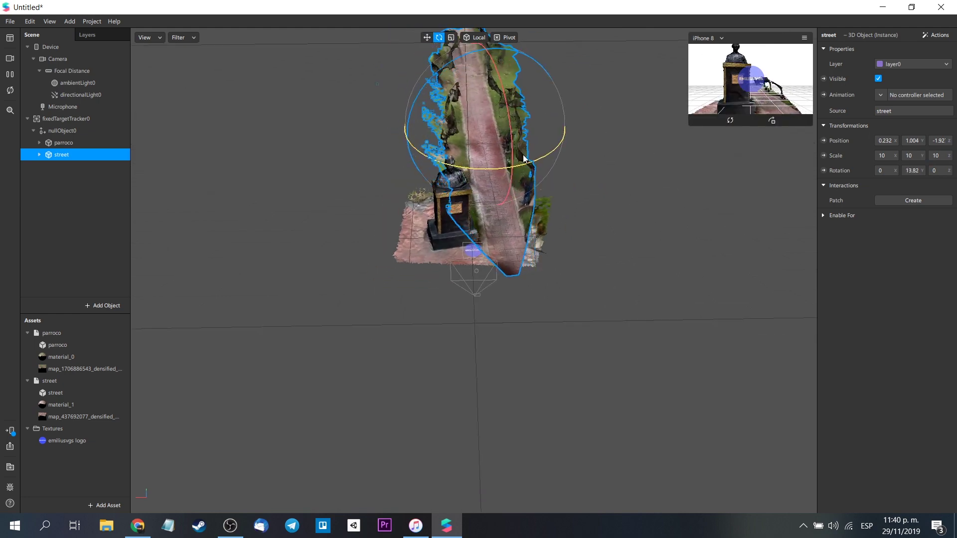
pyautogui.press('w')
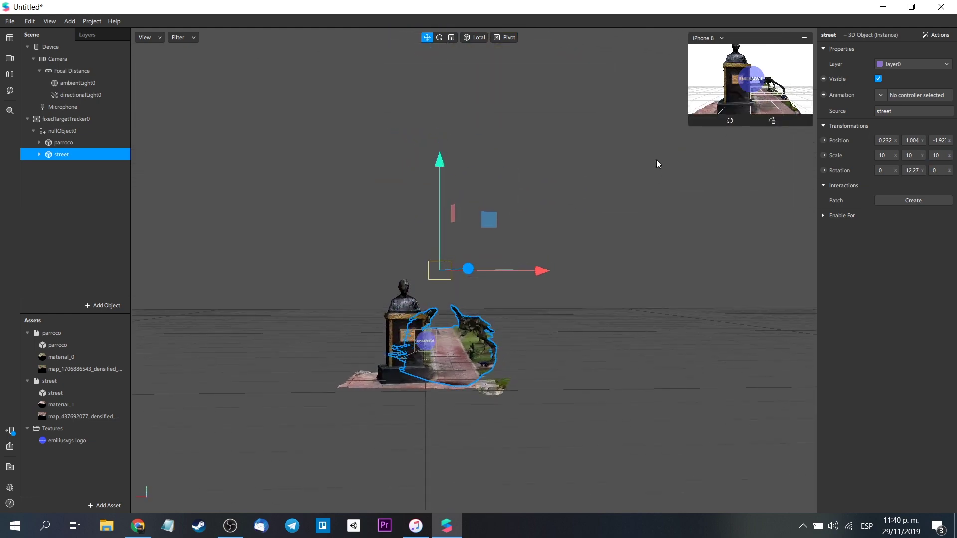
pyautogui.click(82, 369)
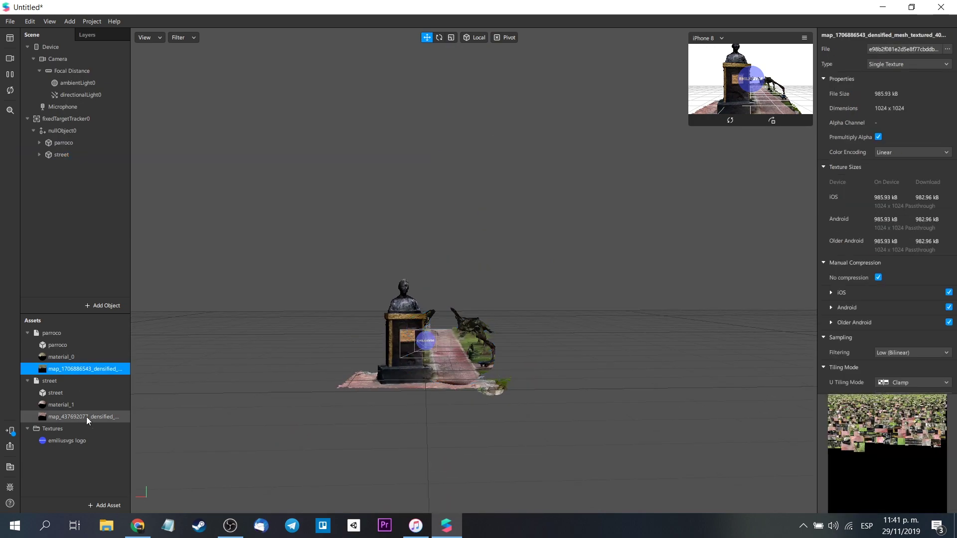
# Step: Preview the effect on the iPhone with Test on Device, then nudge parroco downward
pyautogui.click(35, 417)
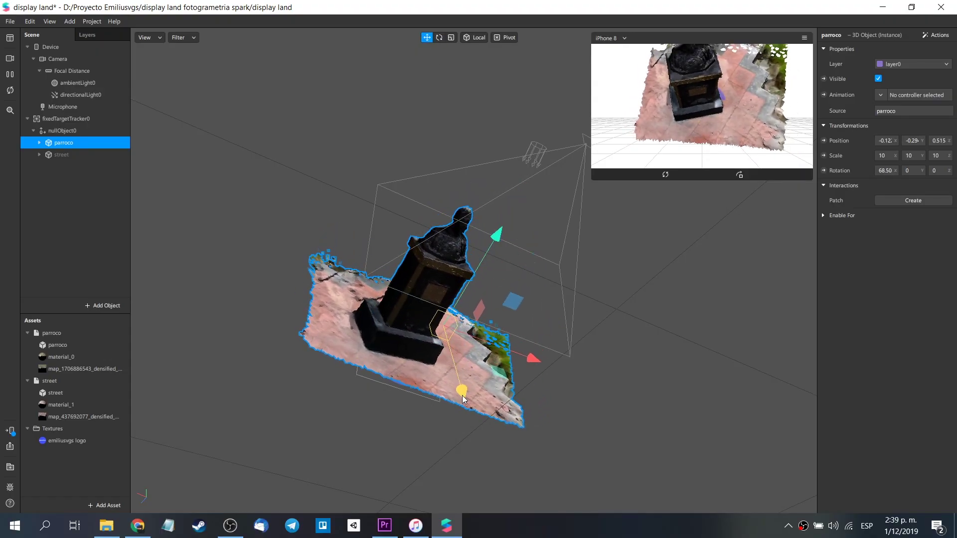
pyautogui.click(10, 432)
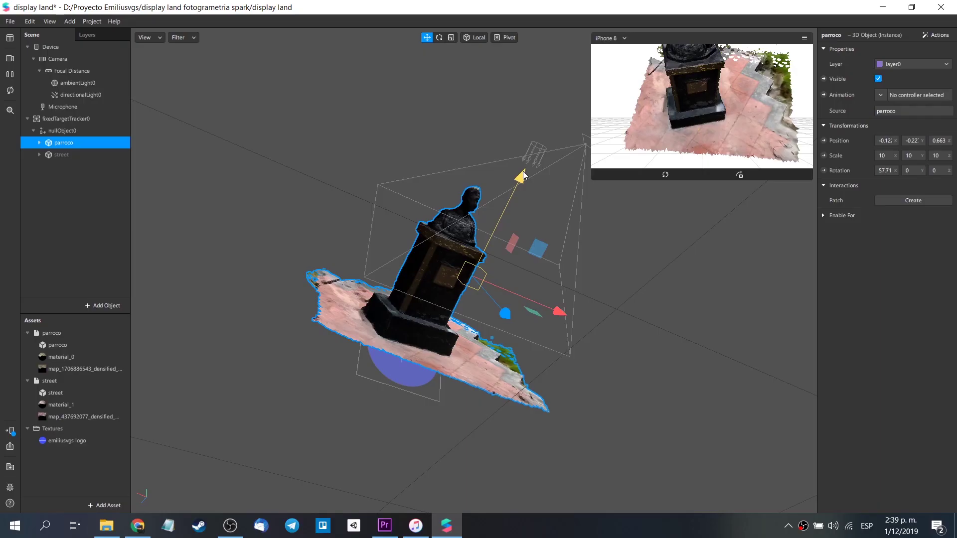
pyautogui.moveTo(523, 173)
pyautogui.mouseDown()
pyautogui.moveTo(515, 207)
pyautogui.moveTo(523, 188)
pyautogui.mouseUp()
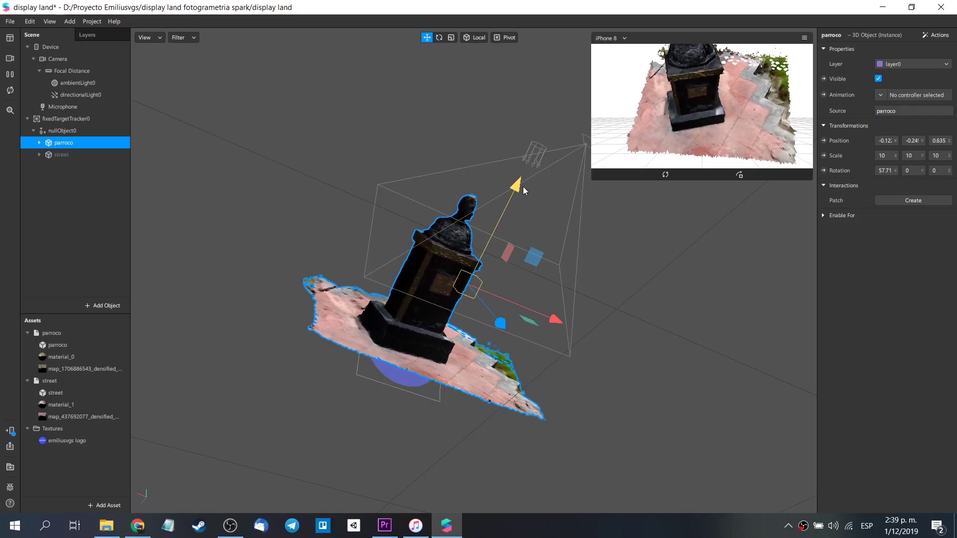
# Step: Tilt parroco to about 68.5°, fine-tune its height, and send the effect to the iPhone
pyautogui.click(439, 37)
pyautogui.moveTo(503, 278); pyautogui.dragTo(508, 287)
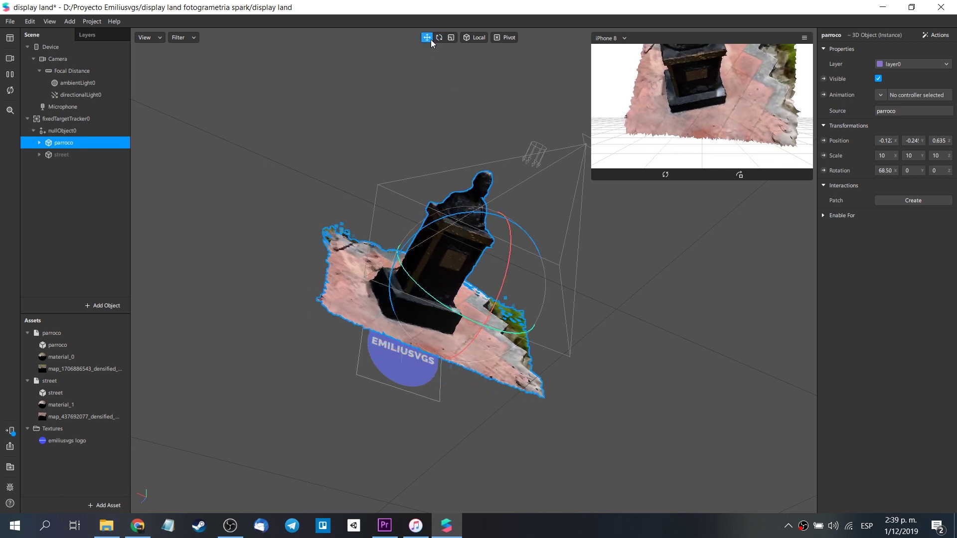
pyautogui.moveTo(521, 204); pyautogui.dragTo(519, 255)
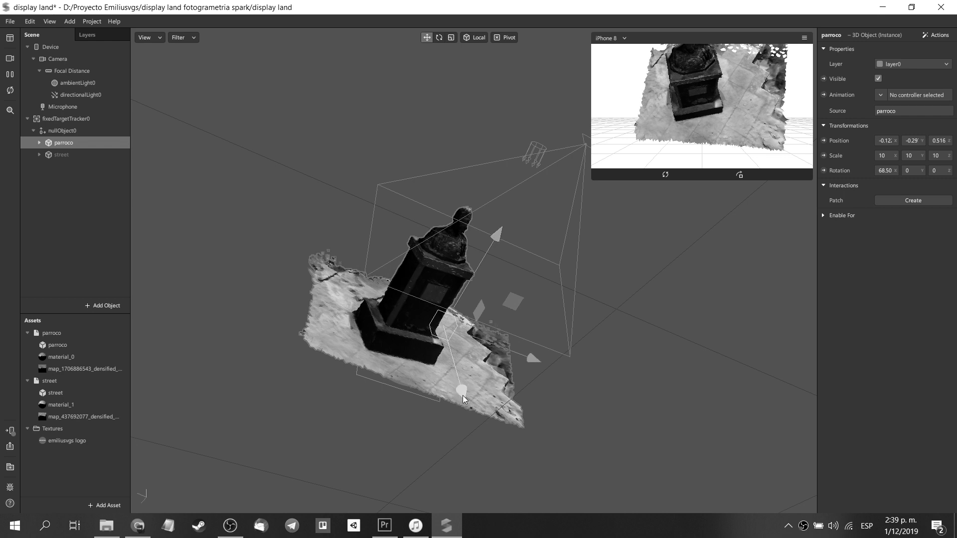
pyautogui.moveTo(461, 392); pyautogui.dragTo(465, 400)
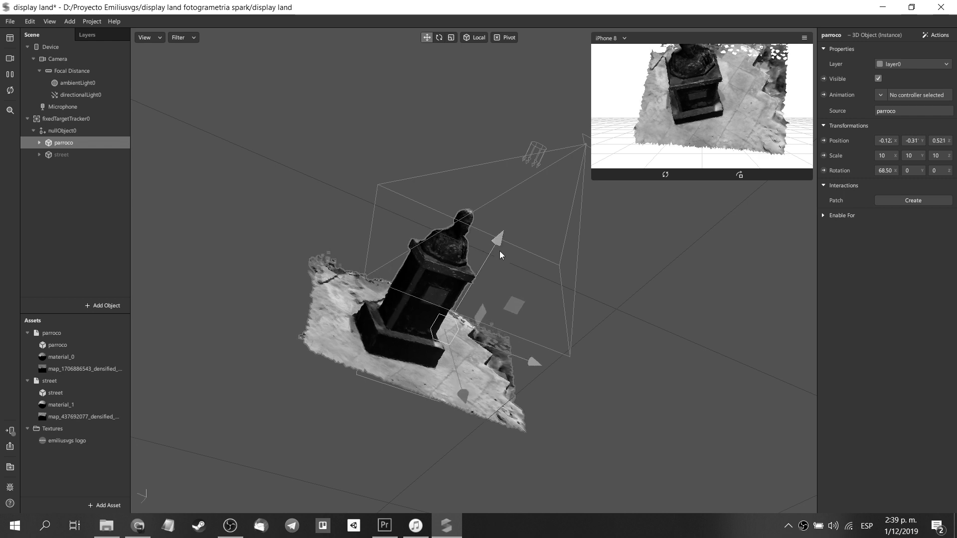
pyautogui.moveTo(501, 240); pyautogui.dragTo(502, 236)
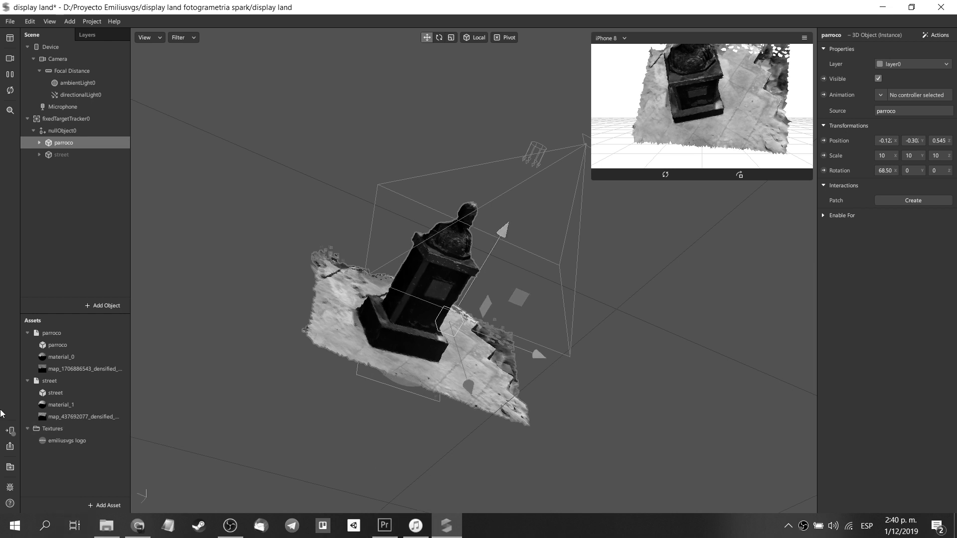
pyautogui.click(11, 432)
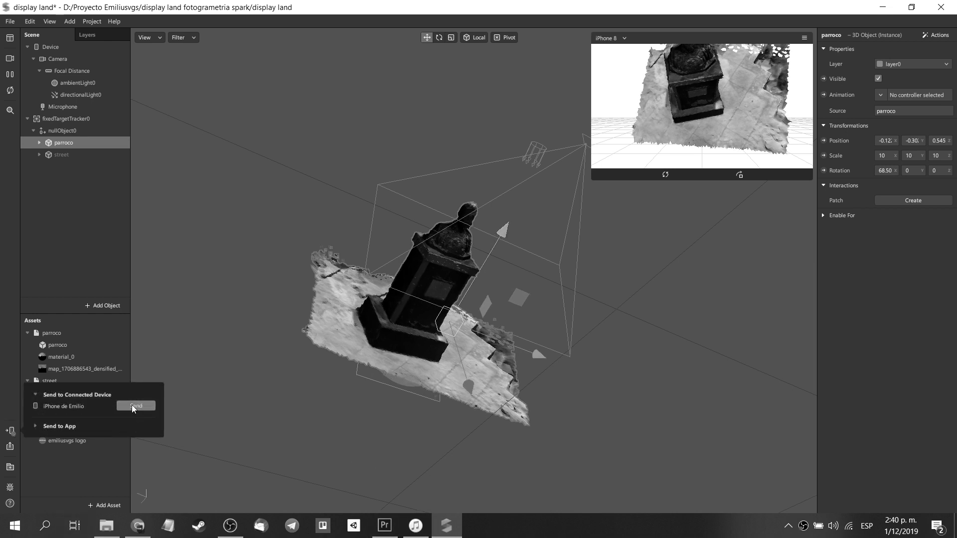
pyautogui.click(132, 406)
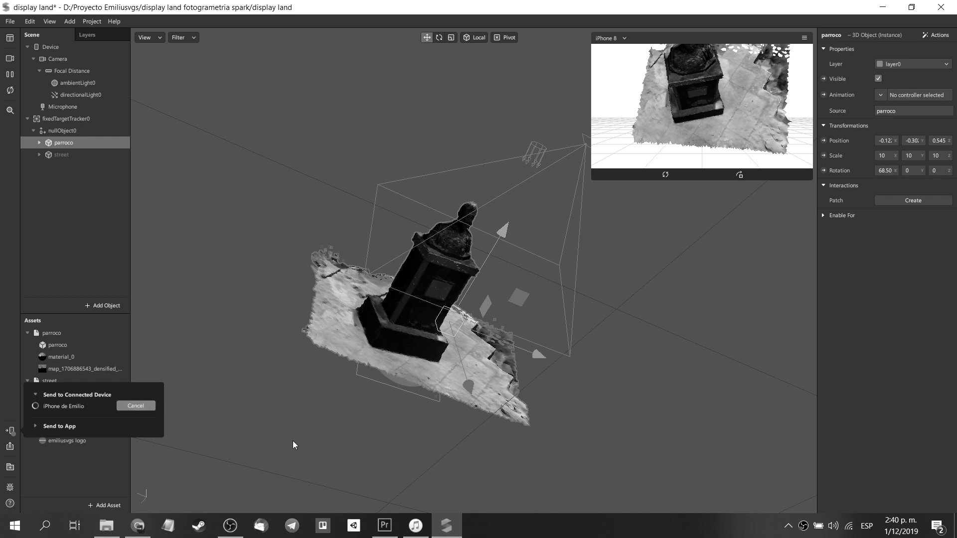